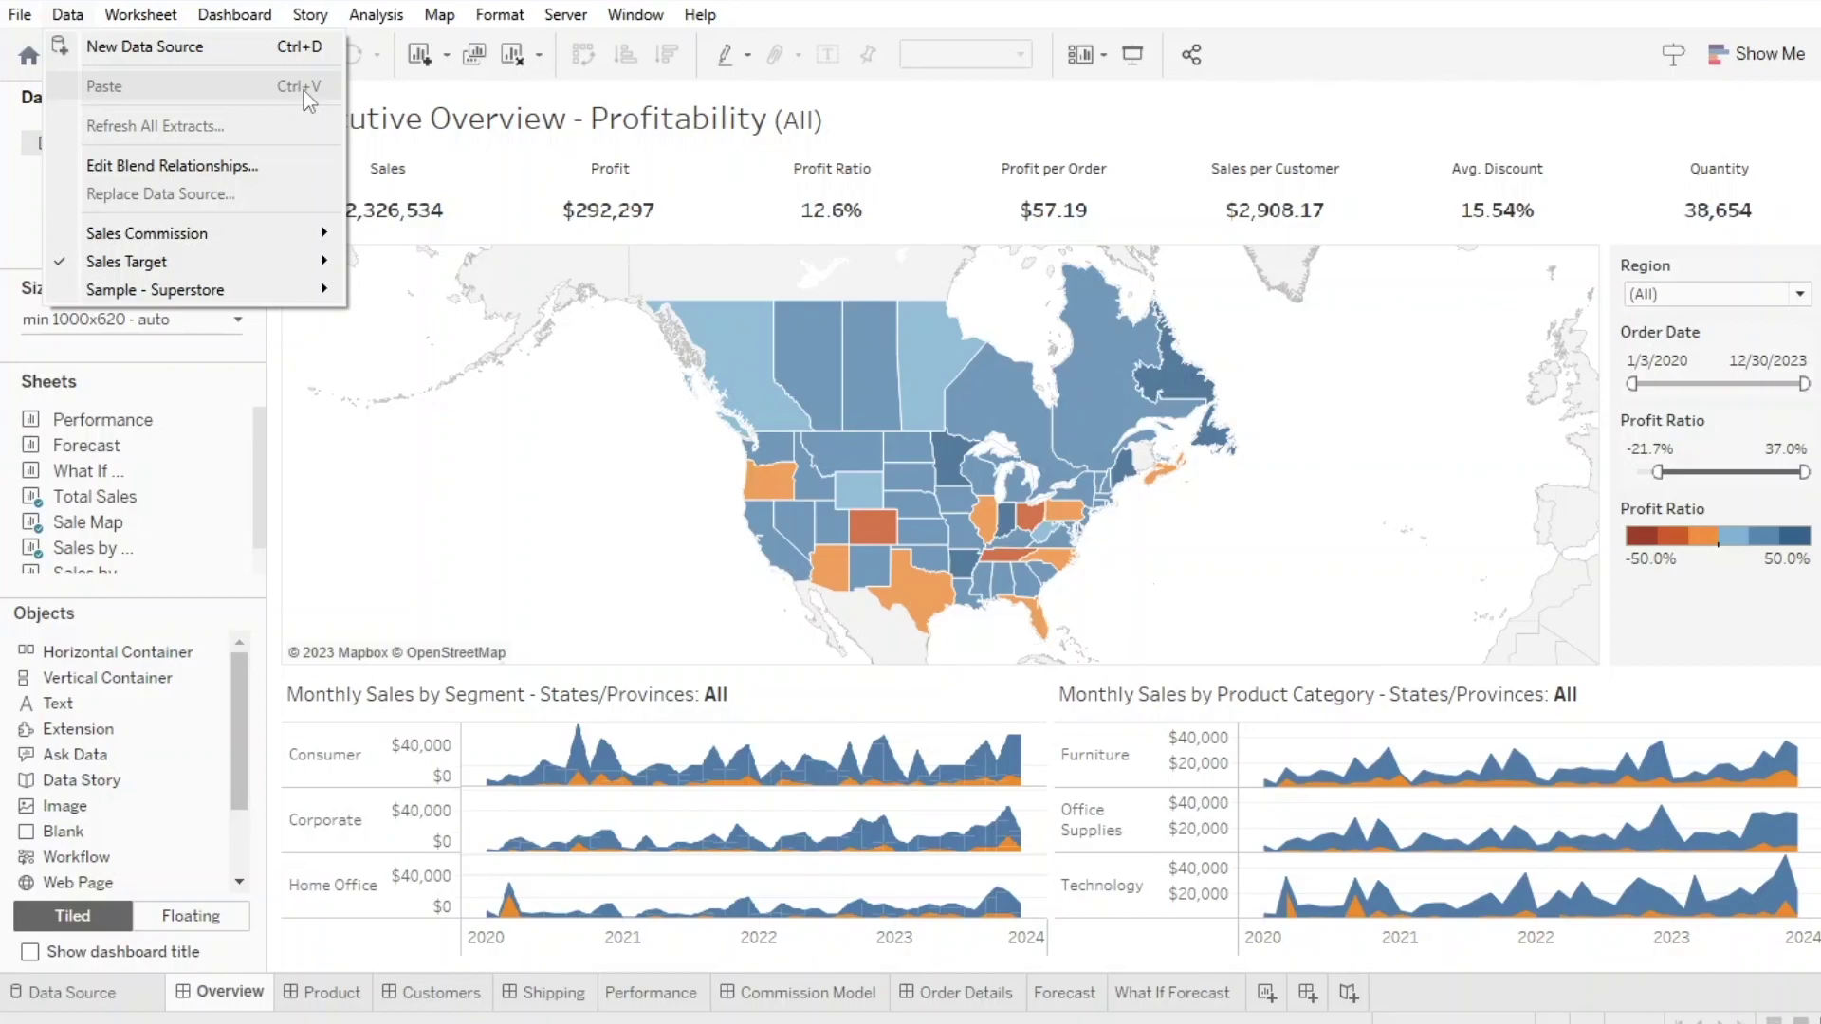
left_click(13, 18)
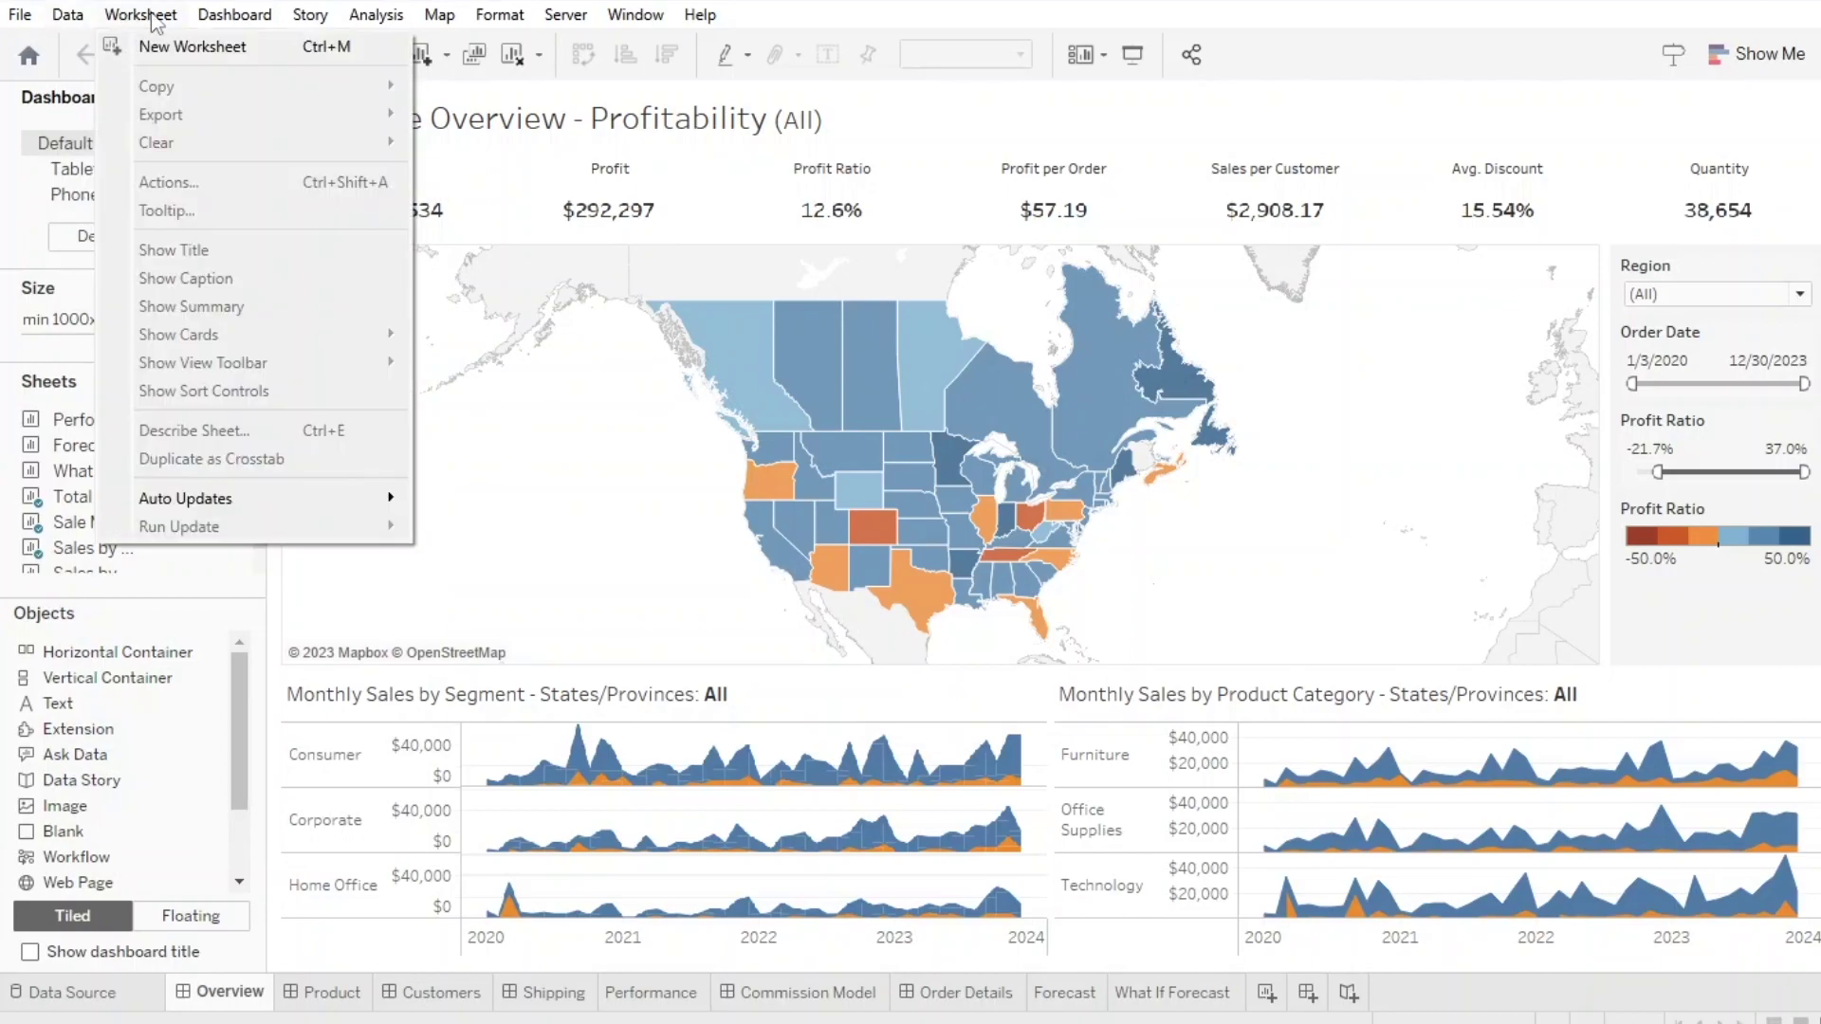
mouse_move(235, 21)
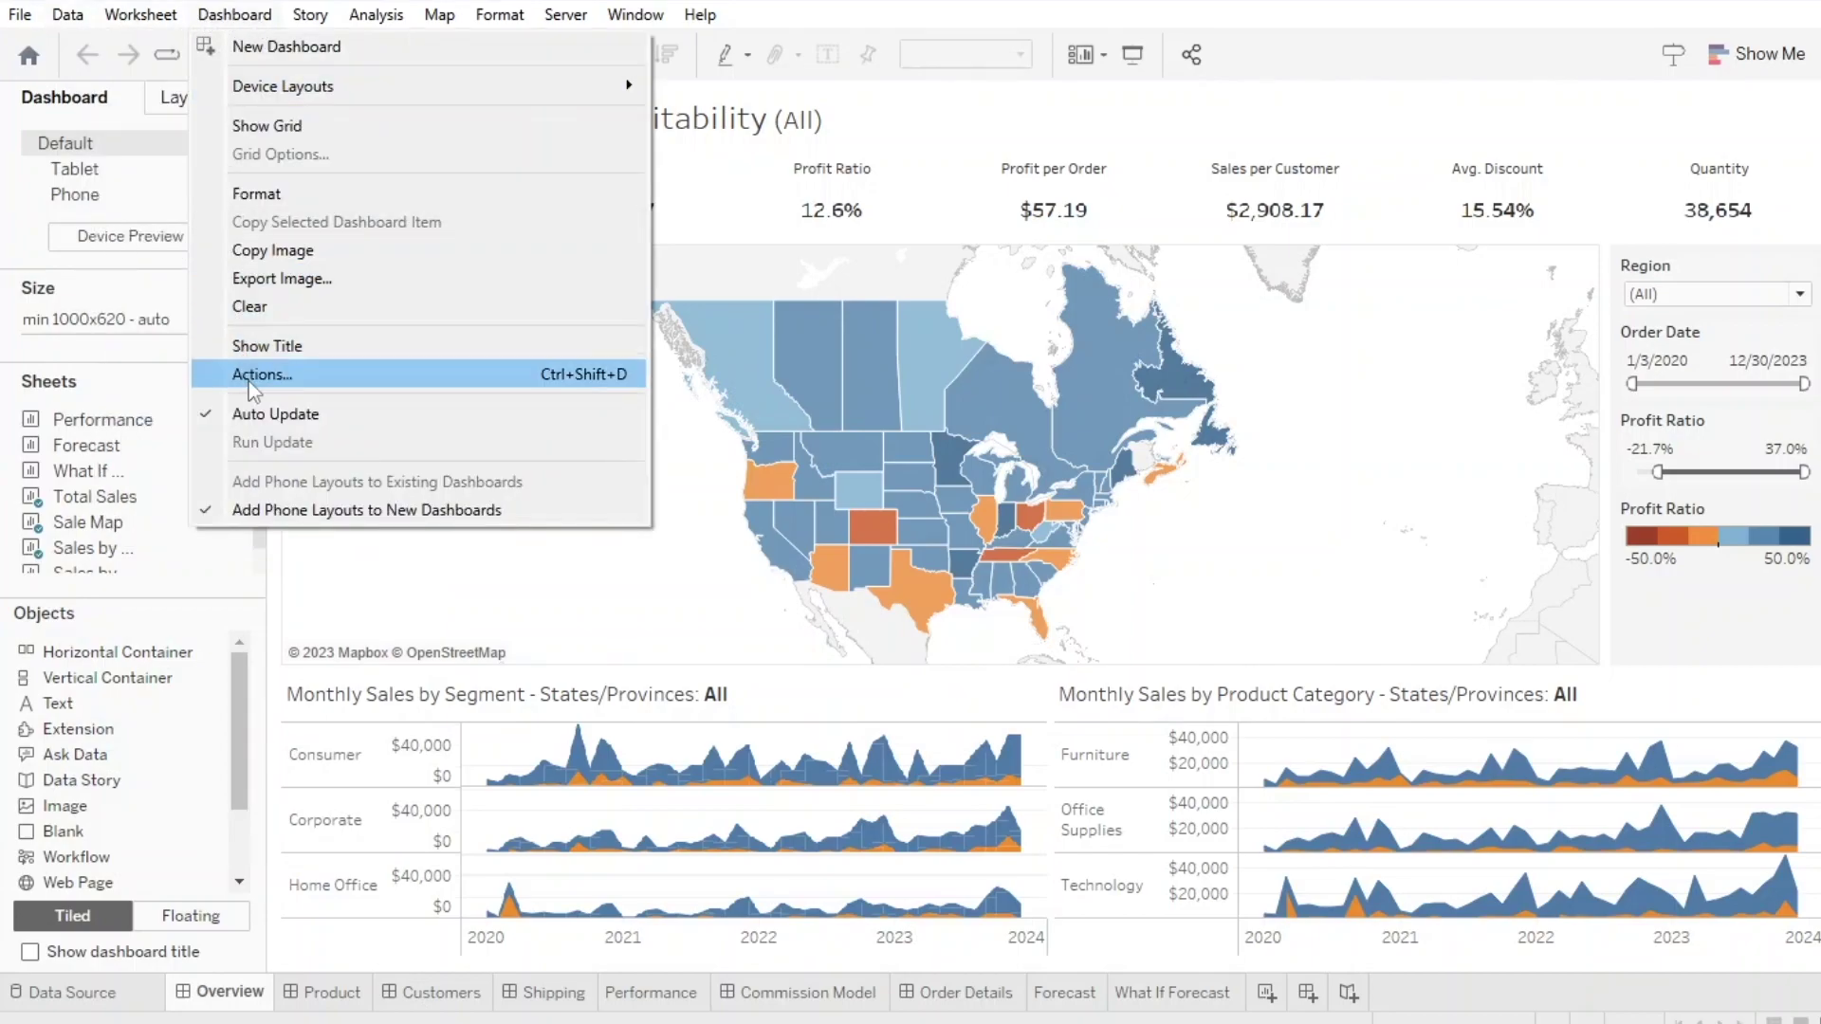
left_click(1728, 55)
left_click(1728, 55)
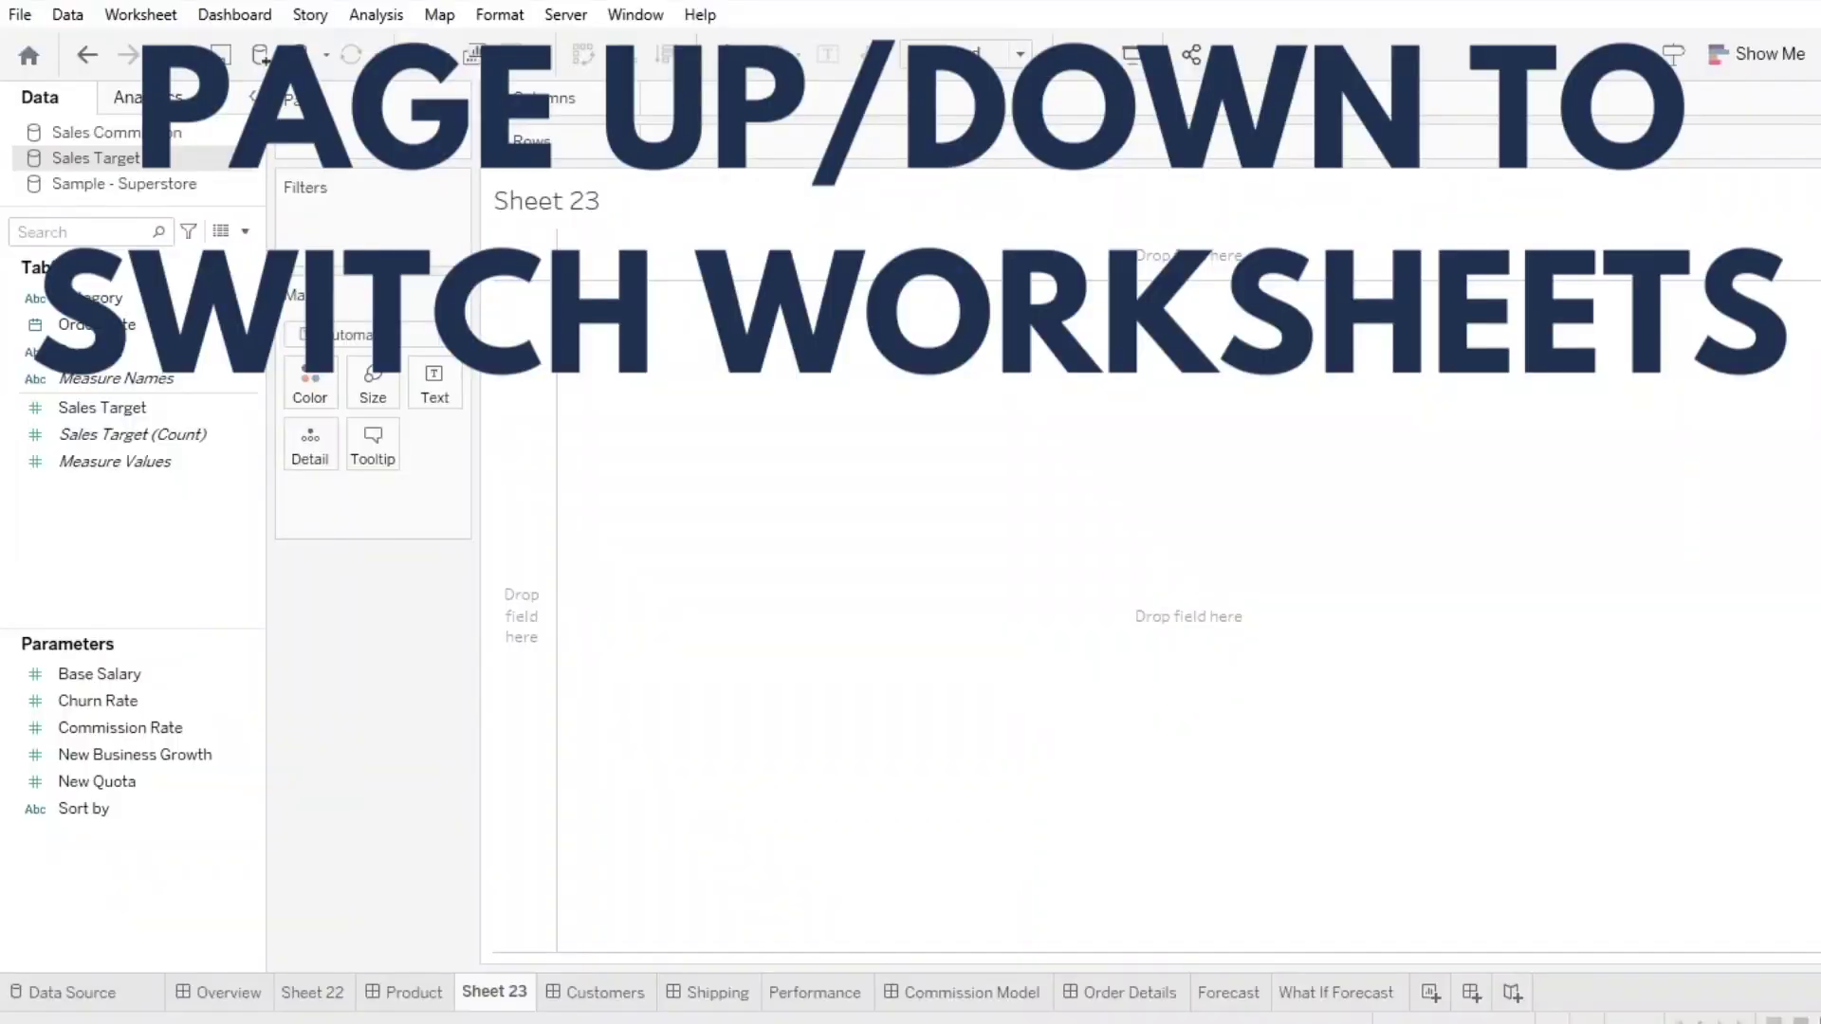
Cycle through the workbook's sheets from Sheet 23 past Customers, Shipping and Commission Model, and end on the Performance worksheet.
key("ctrl+Page_Up")
key("ctrl+Page_Down")
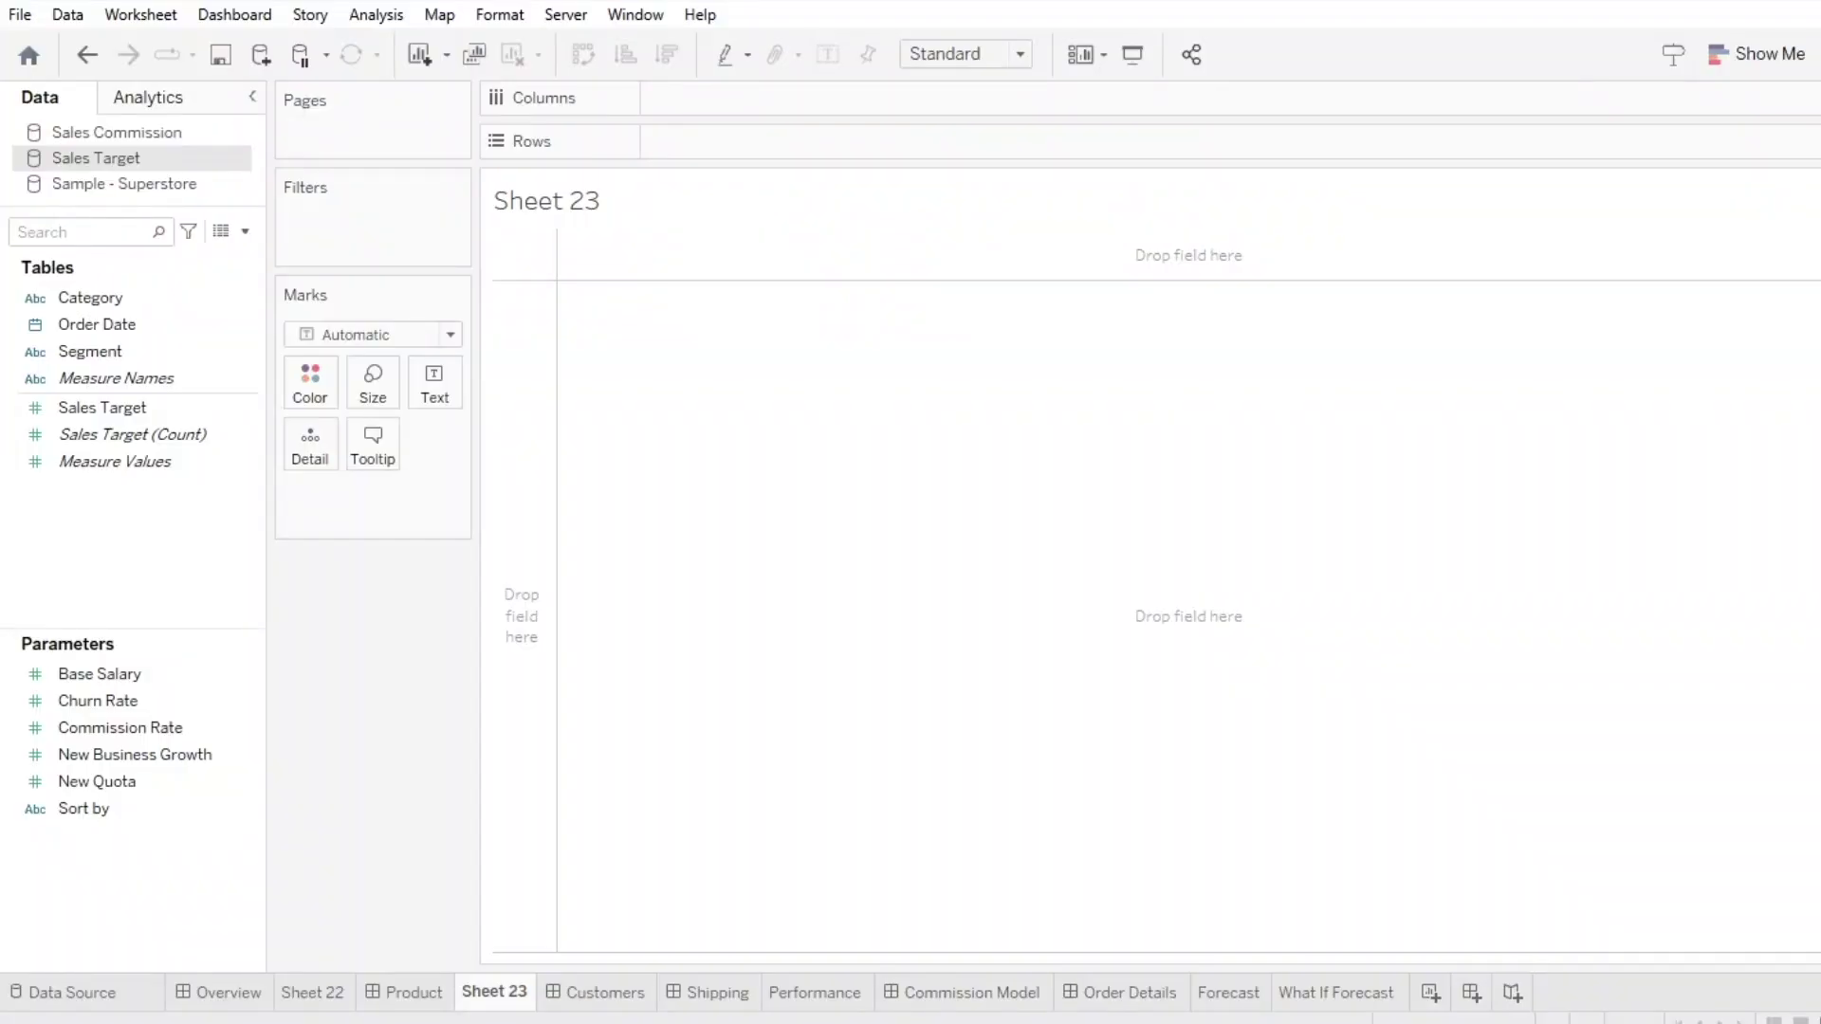
key("ctrl+Tab")
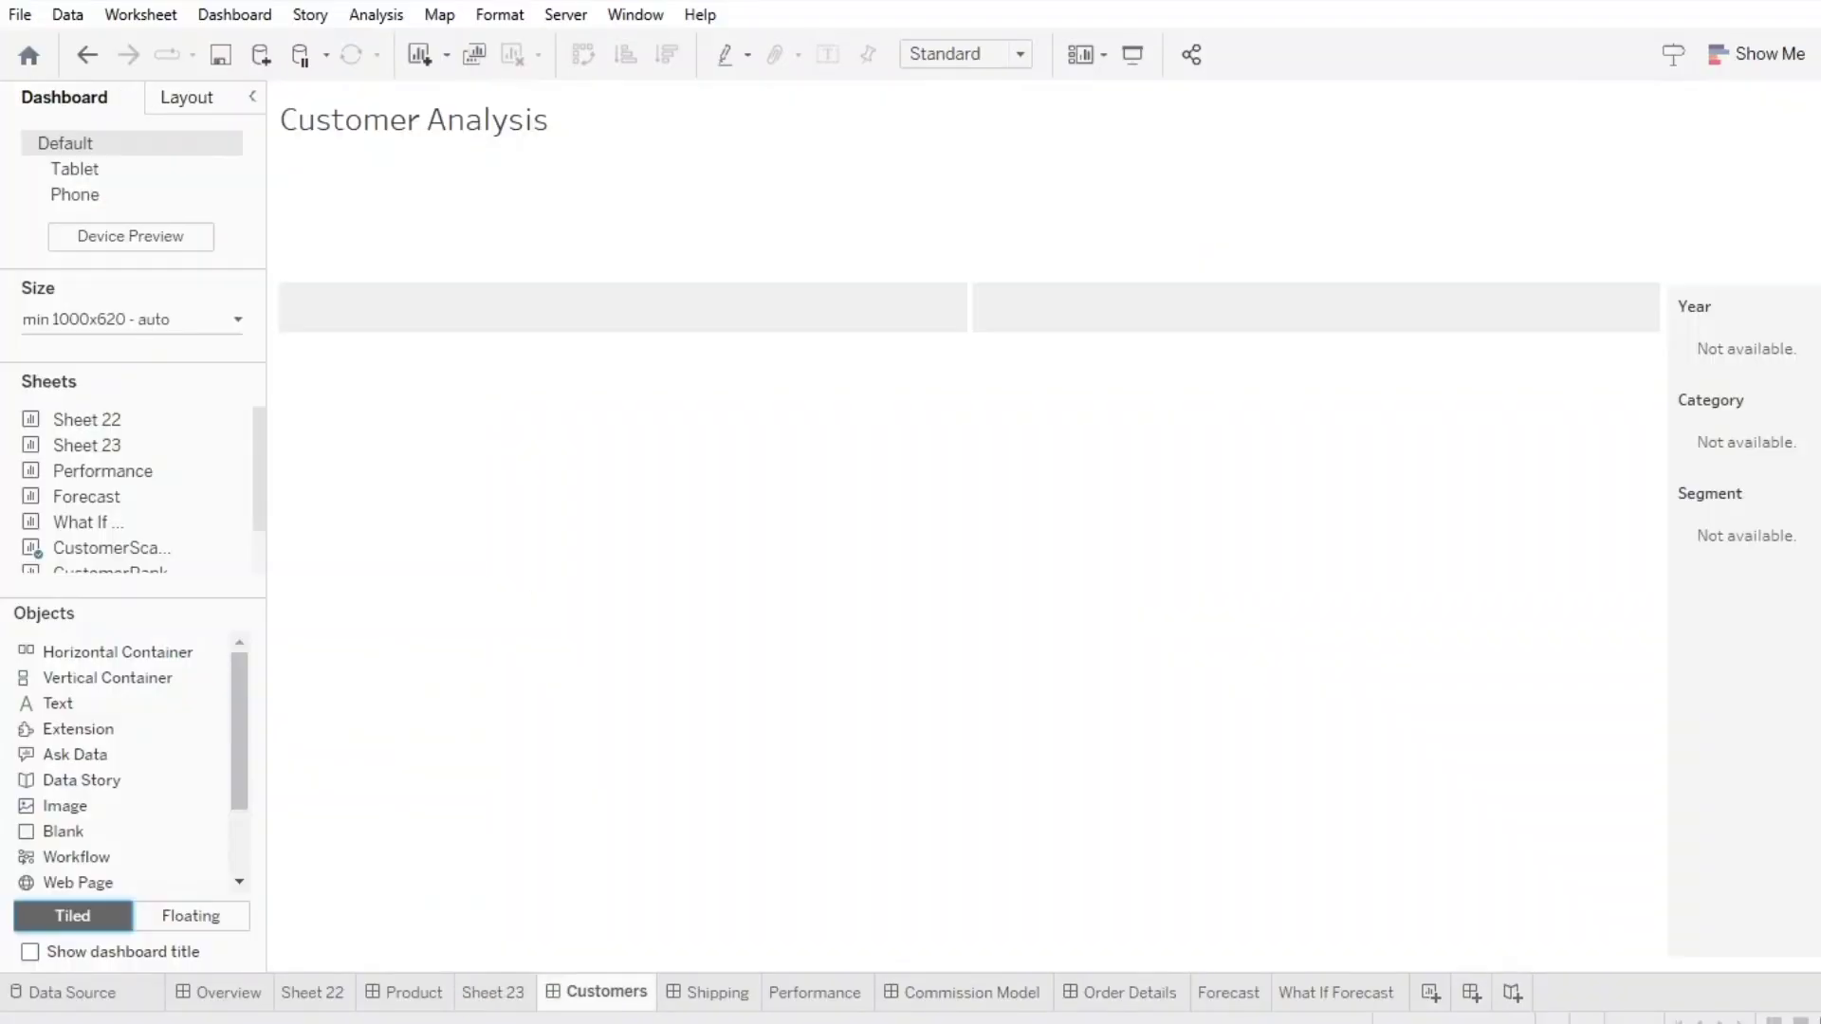
key("ctrl+Tab")
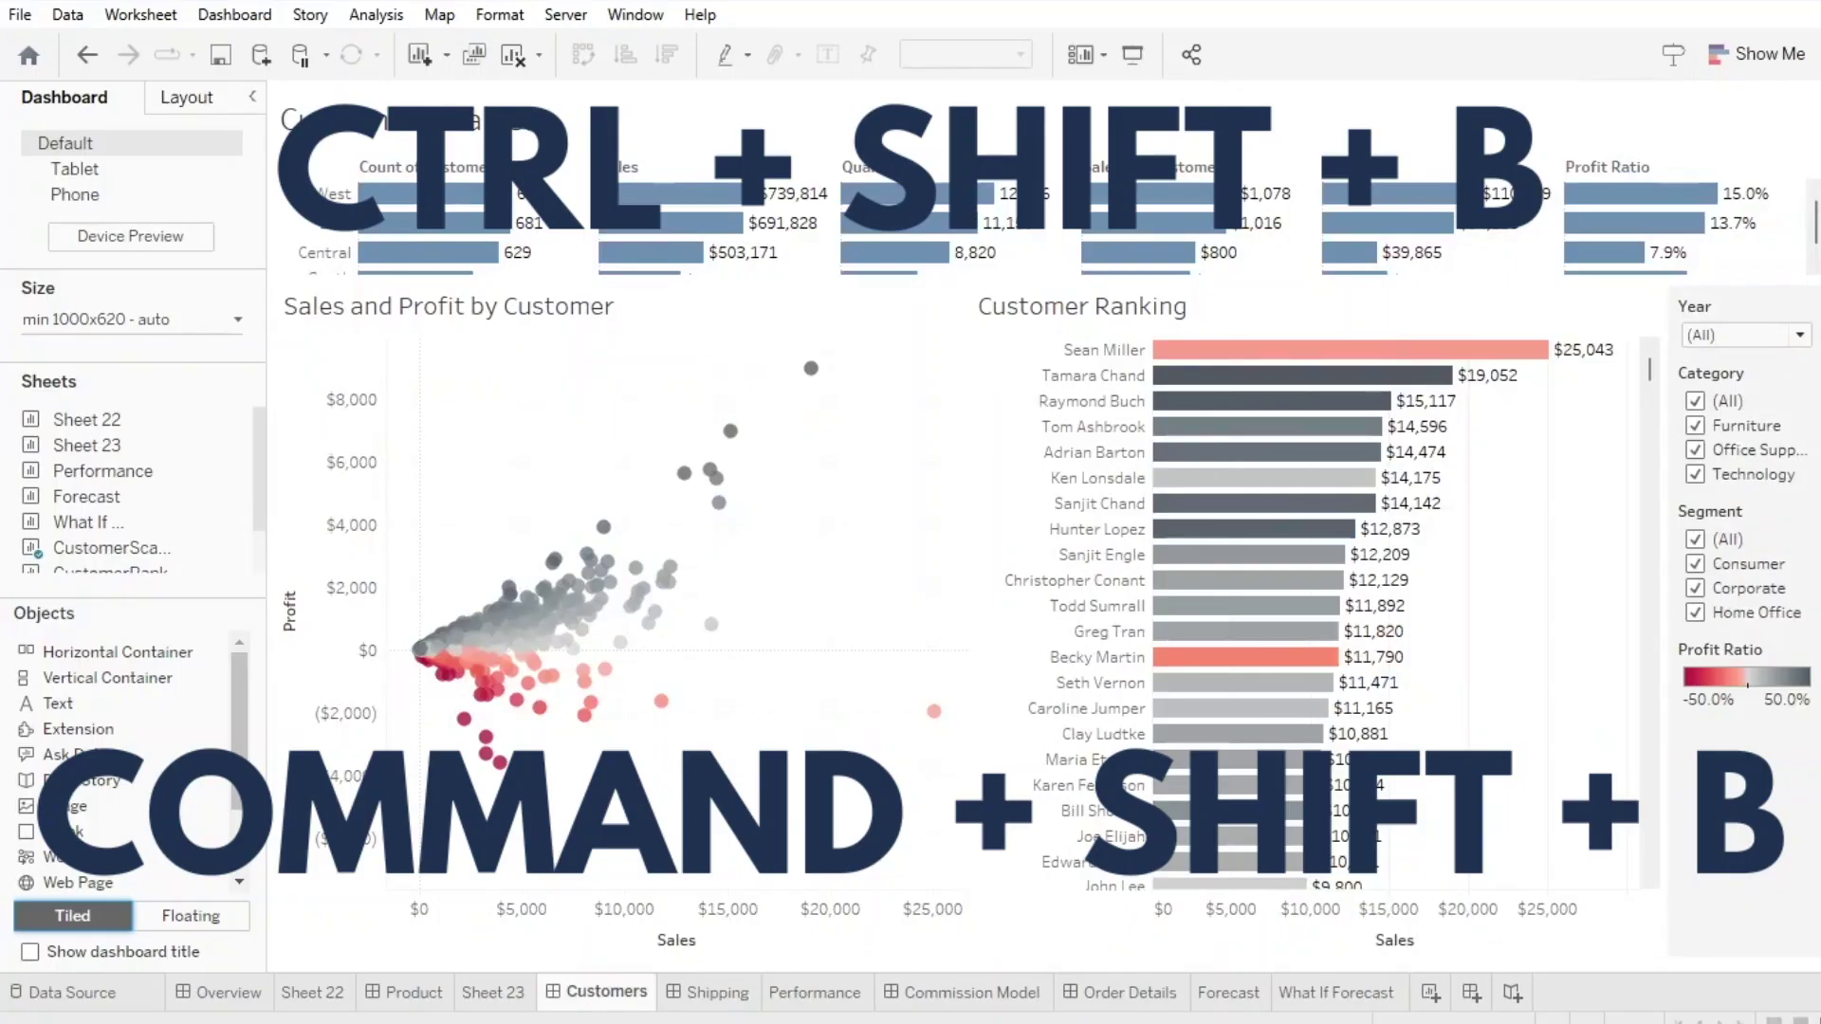
key("ctrl+shift+Tab")
key("ctrl+Tab")
key("ctrl+Tab")
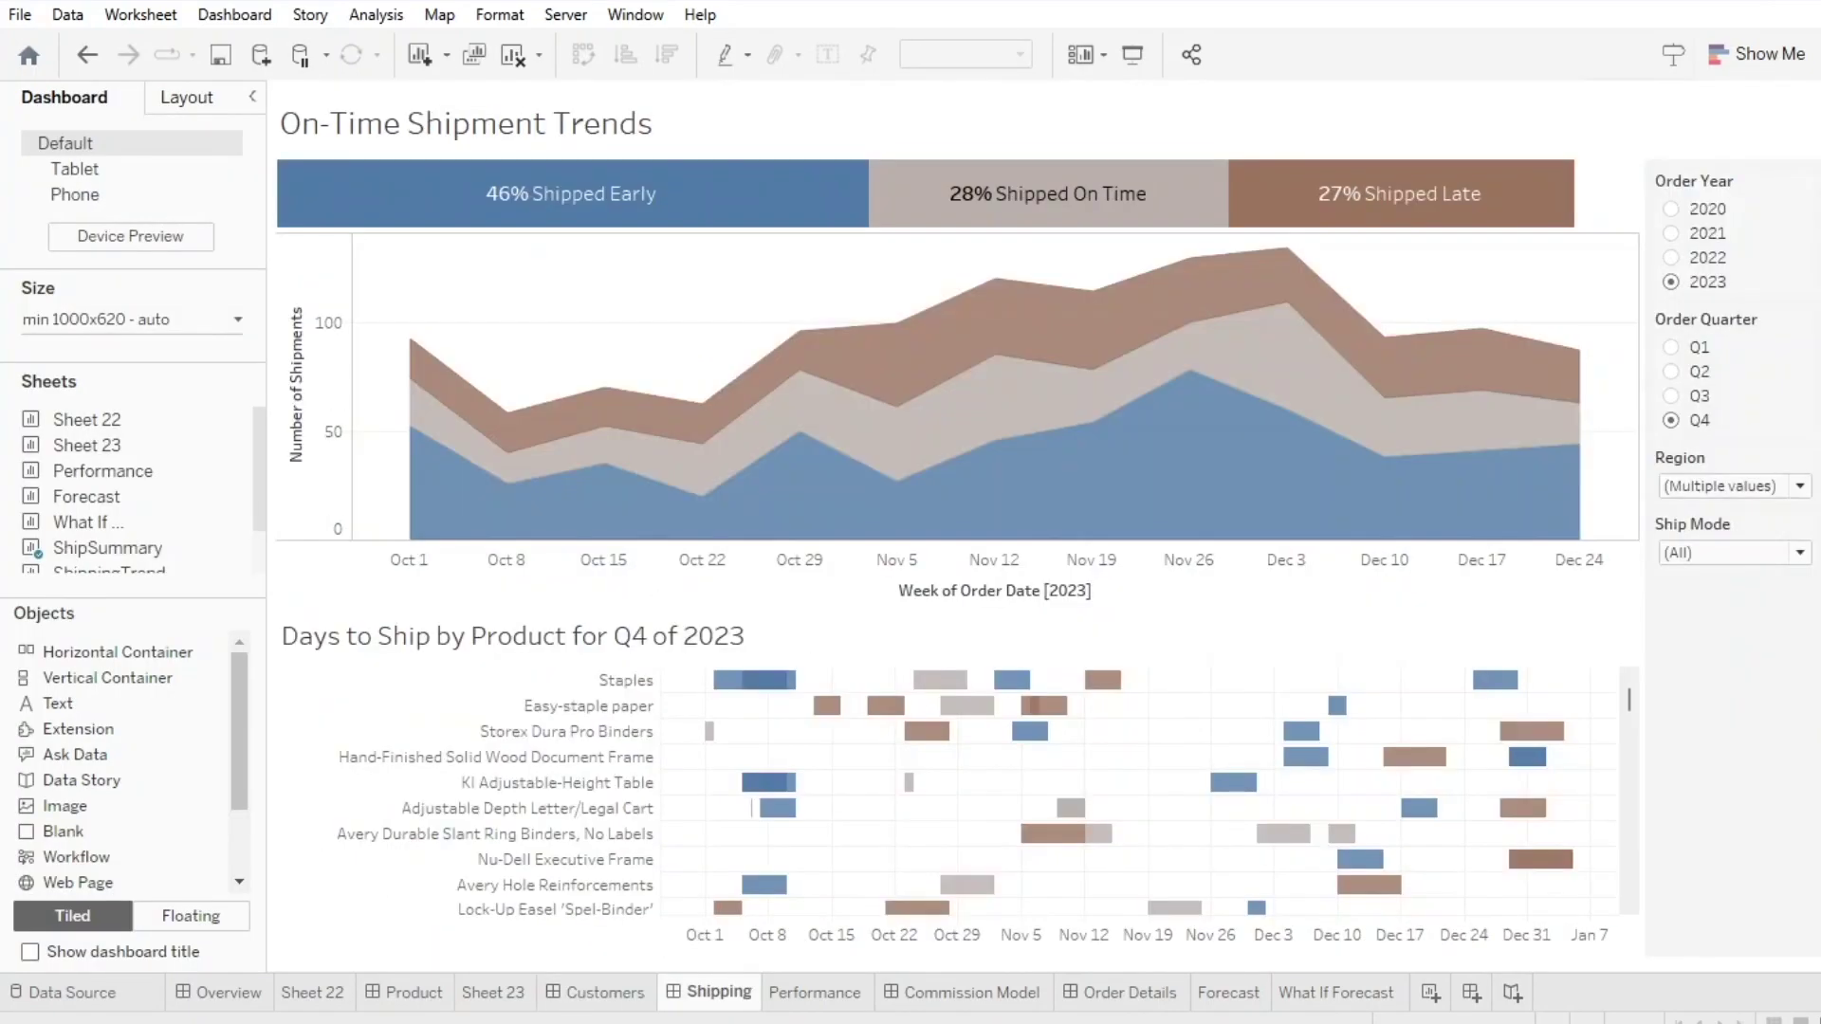
key("ctrl+Tab")
key("ctrl+Tab")
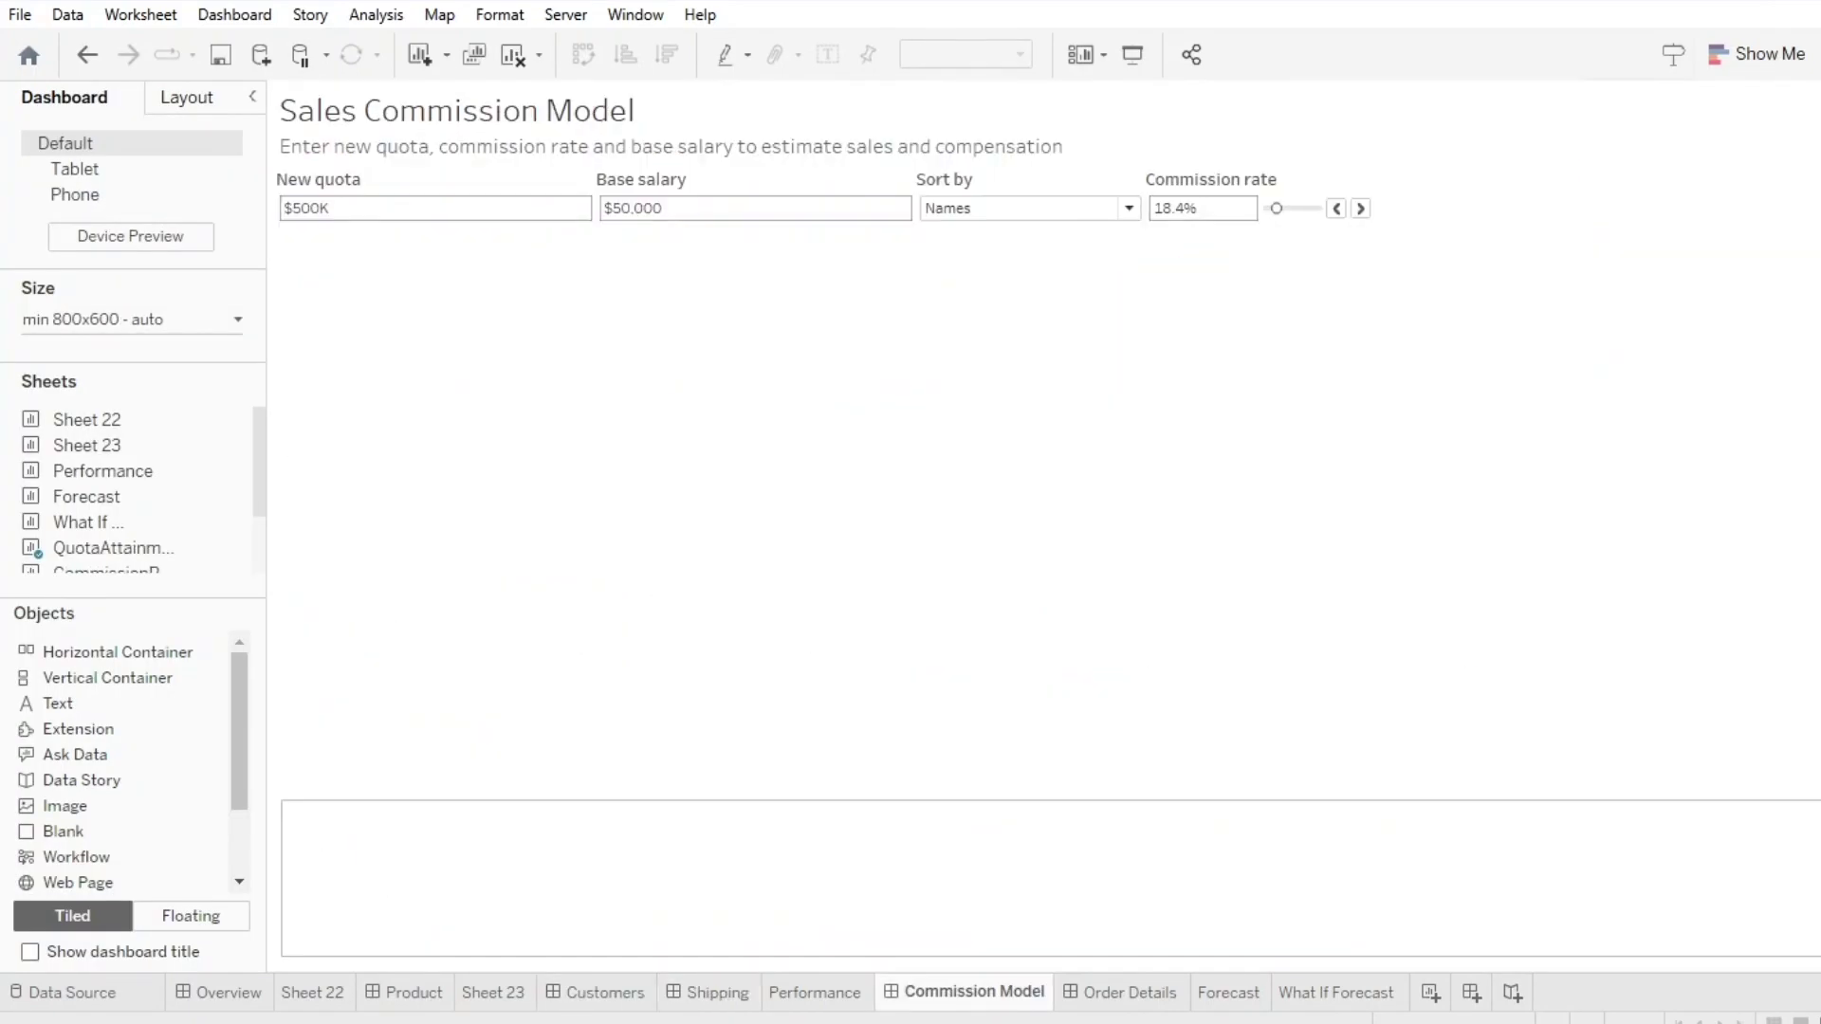
key("ctrl+shift+Tab")
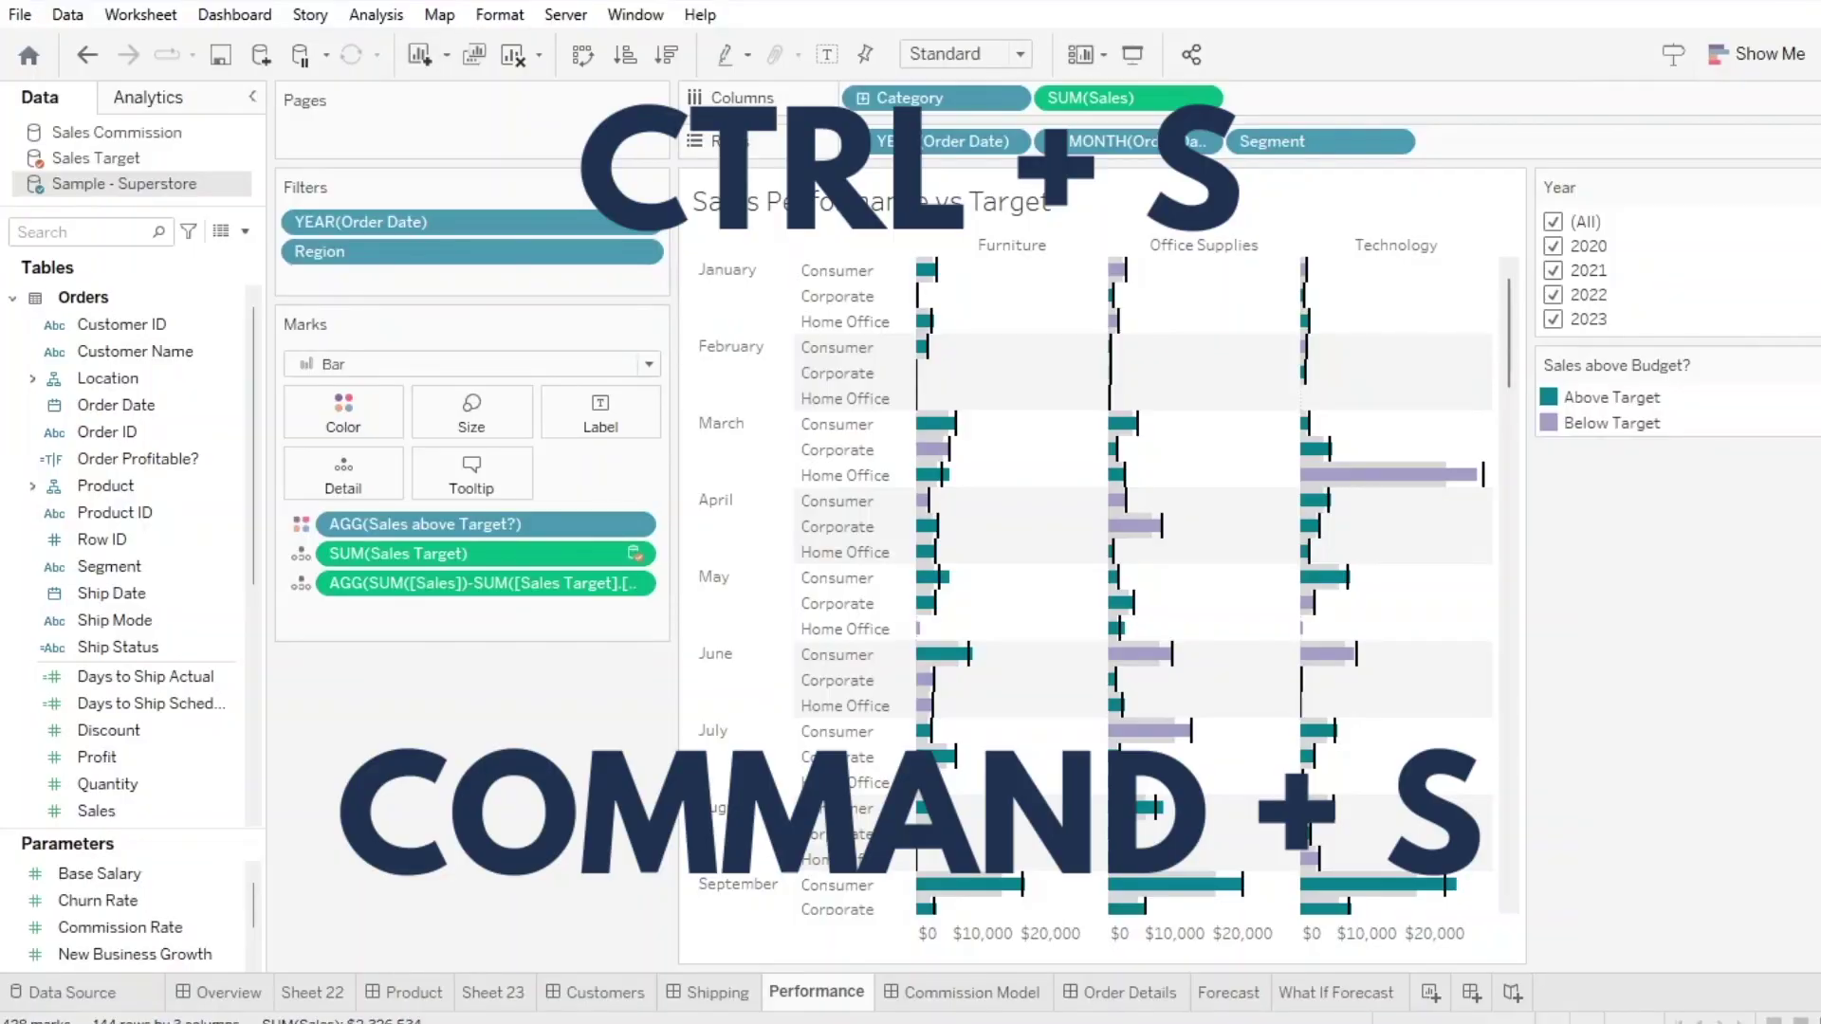
Open the save dialog for the Superstore.twbx workbook and cancel it without saving.
key("ctrl+s")
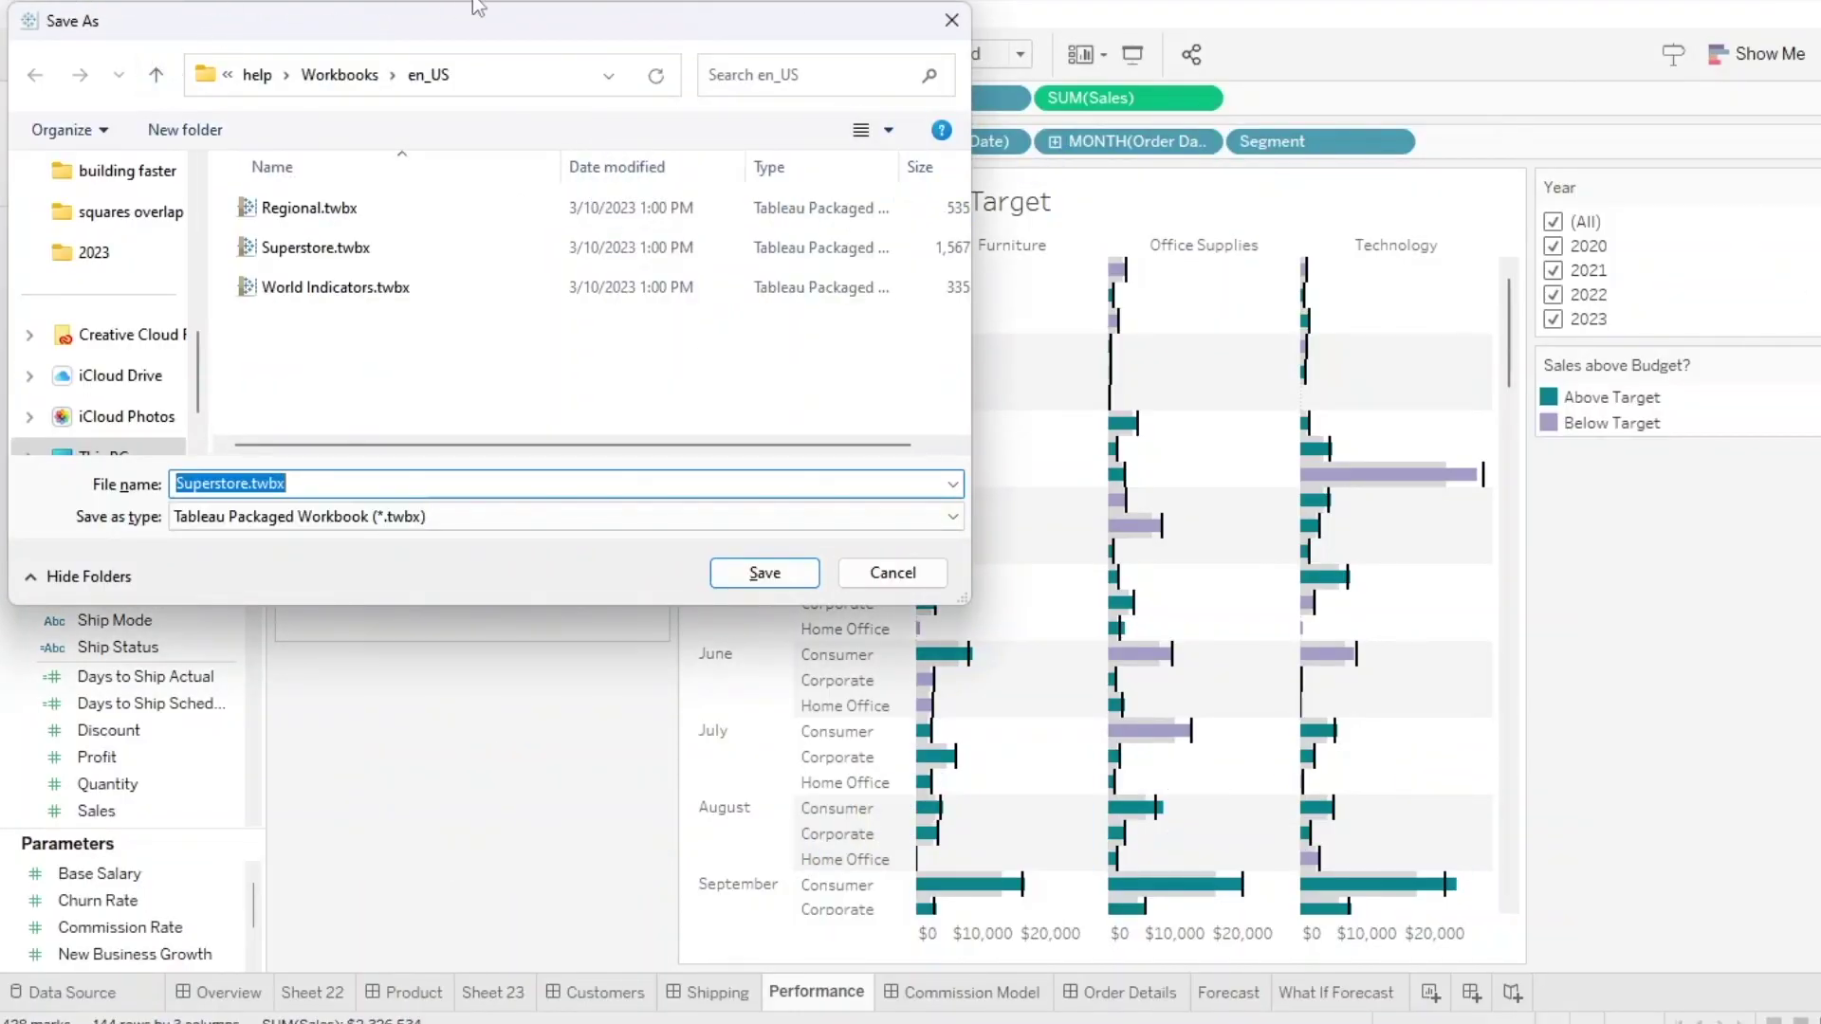
left_click(892, 573)
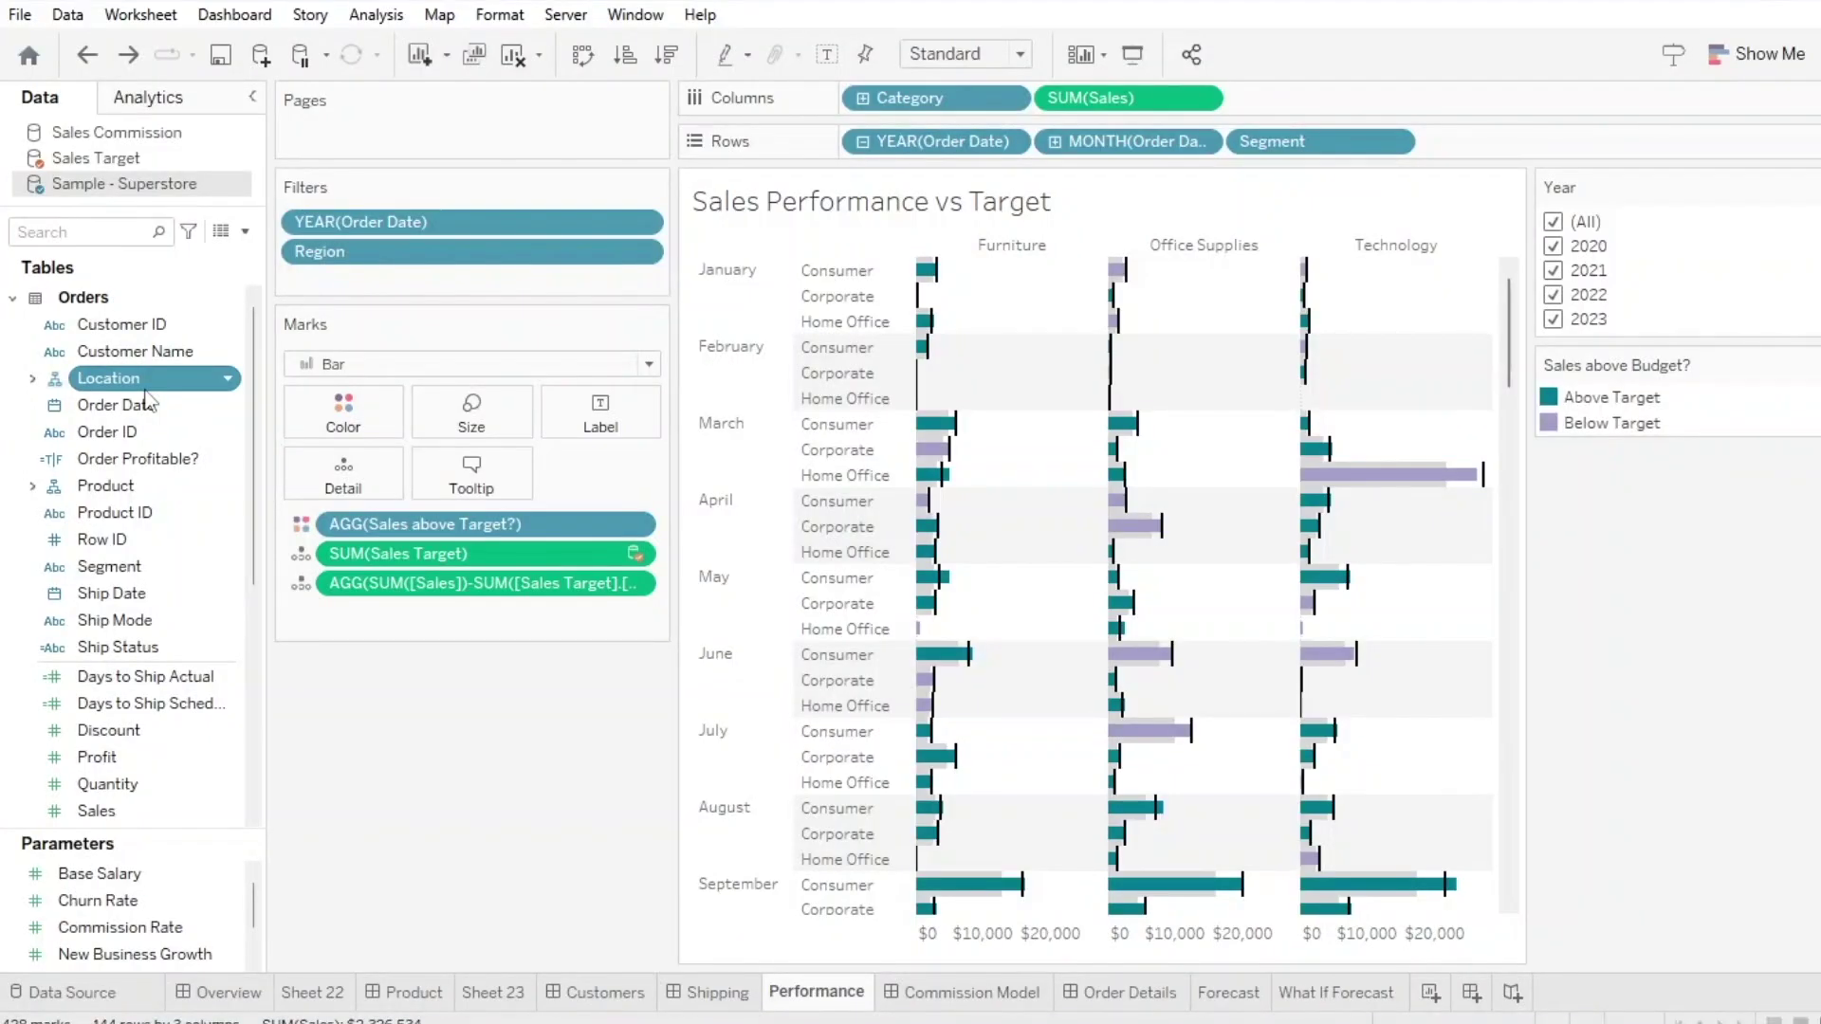
Add Product ID, Days to Ship Actual and Profit to the Location field selection, and try moving the fields together into the view.
left_click(113, 512, "ctrl")
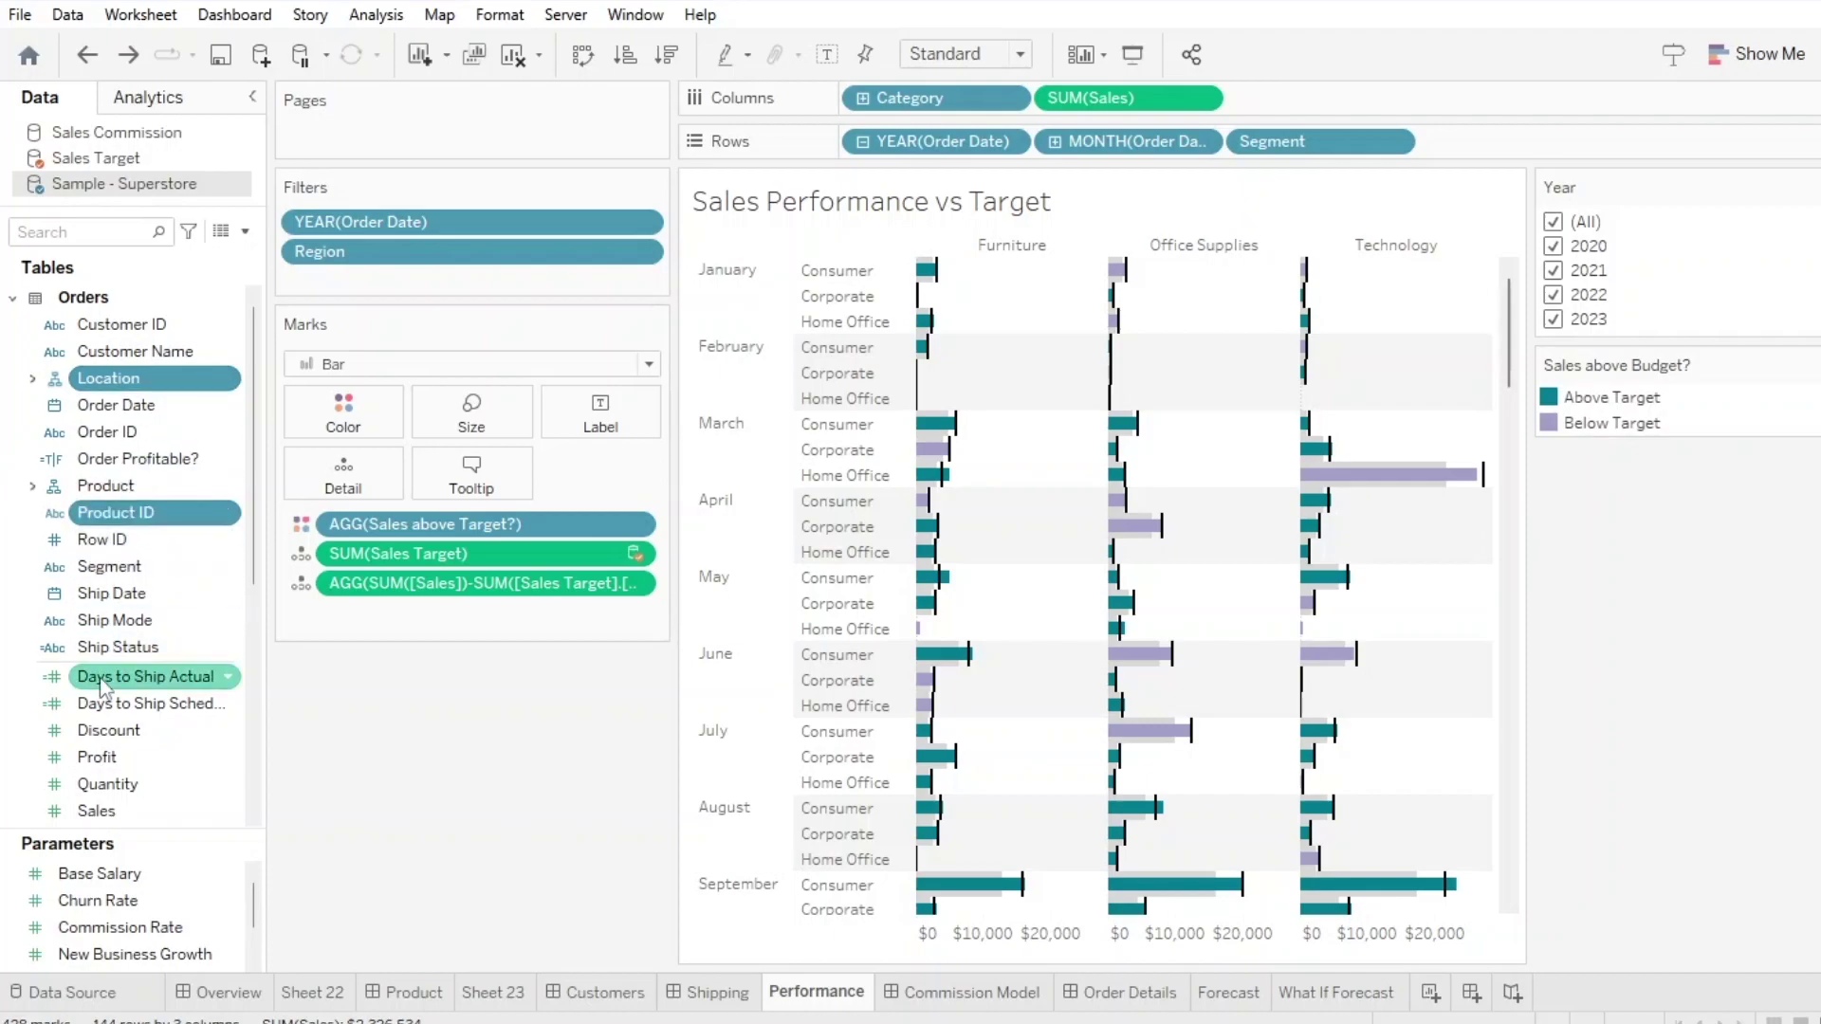
left_click(142, 676, "ctrl")
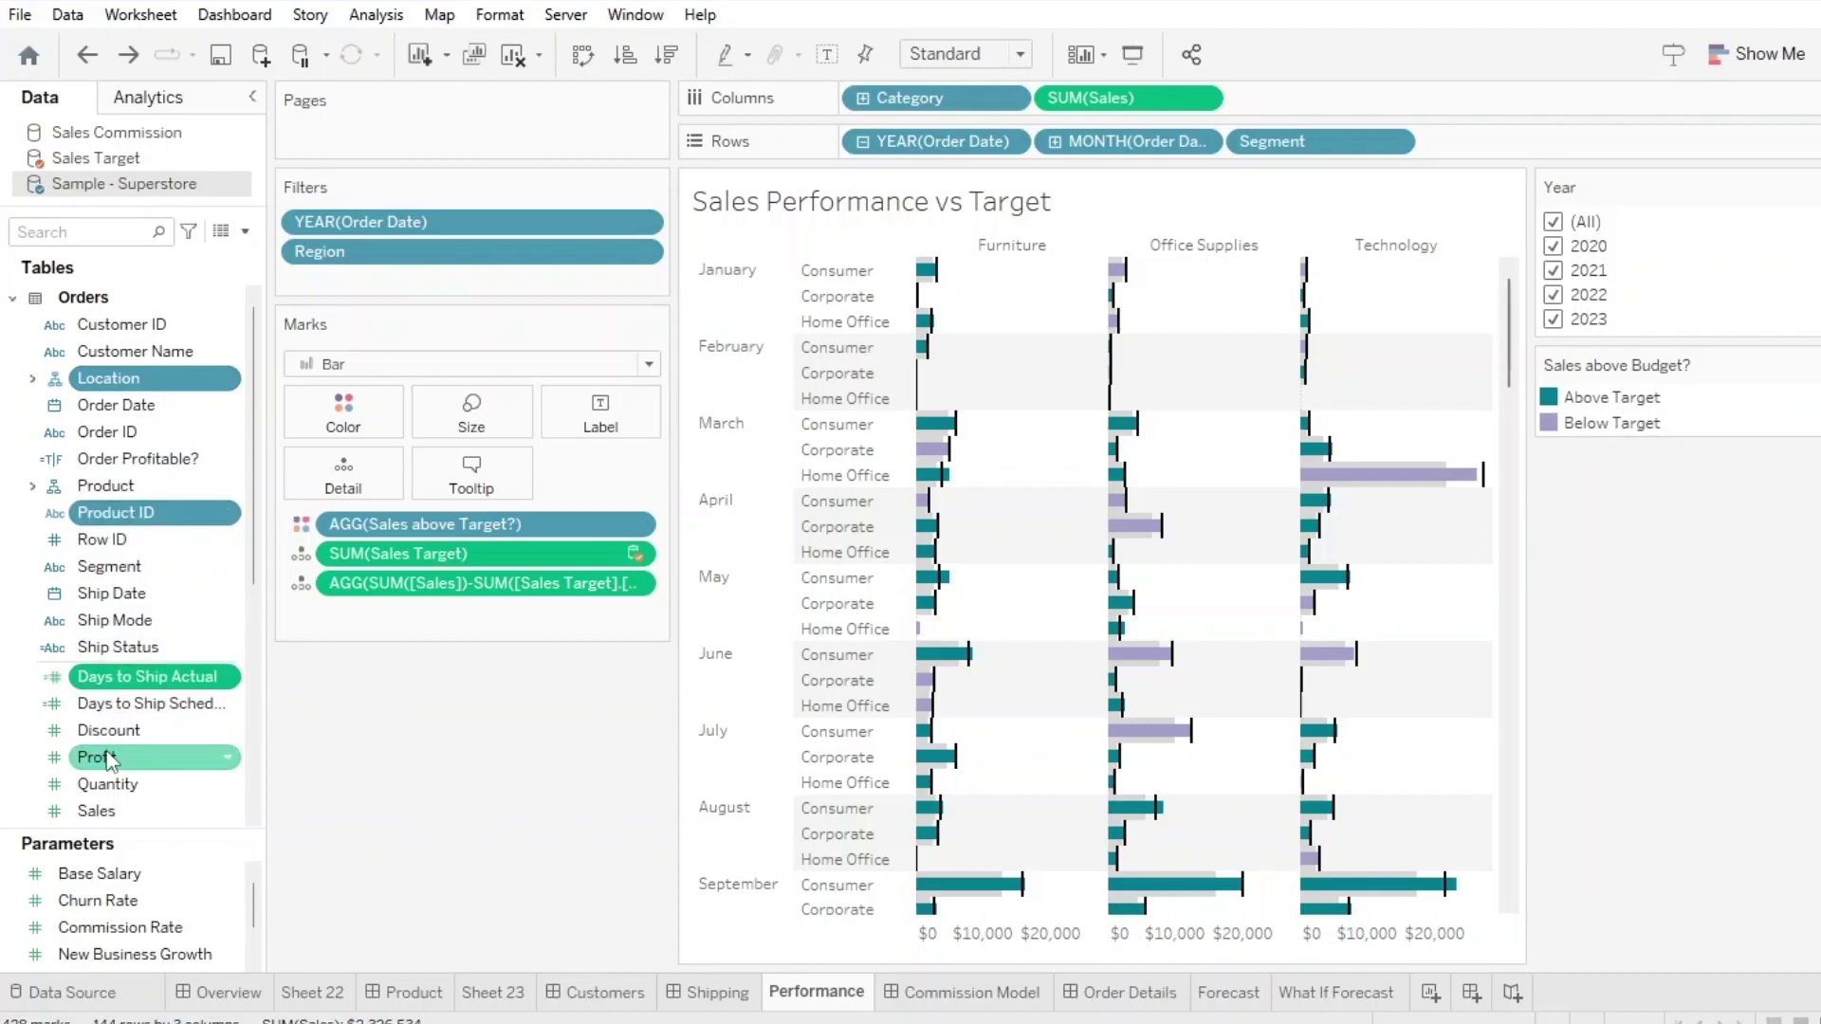
left_click(111, 759, "ctrl")
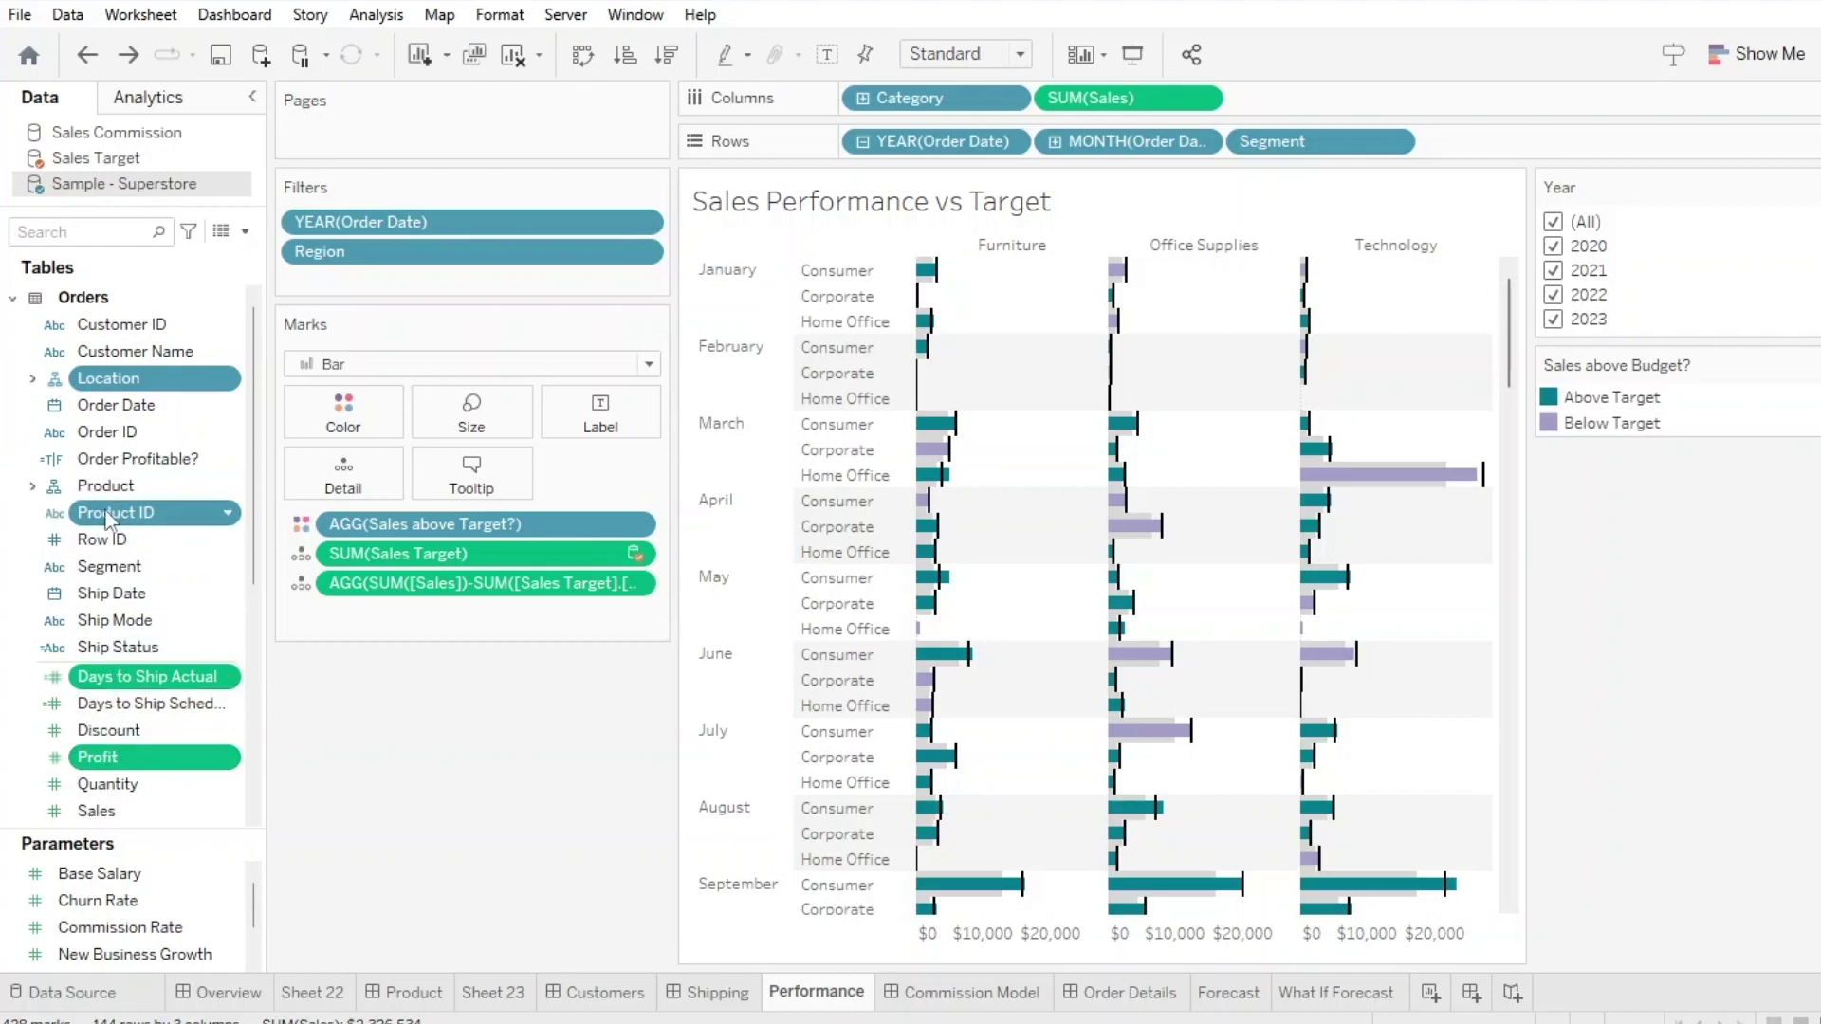
left_click_drag(107, 517, 759, 479)
left_click_drag(913, 465, 189, 483)
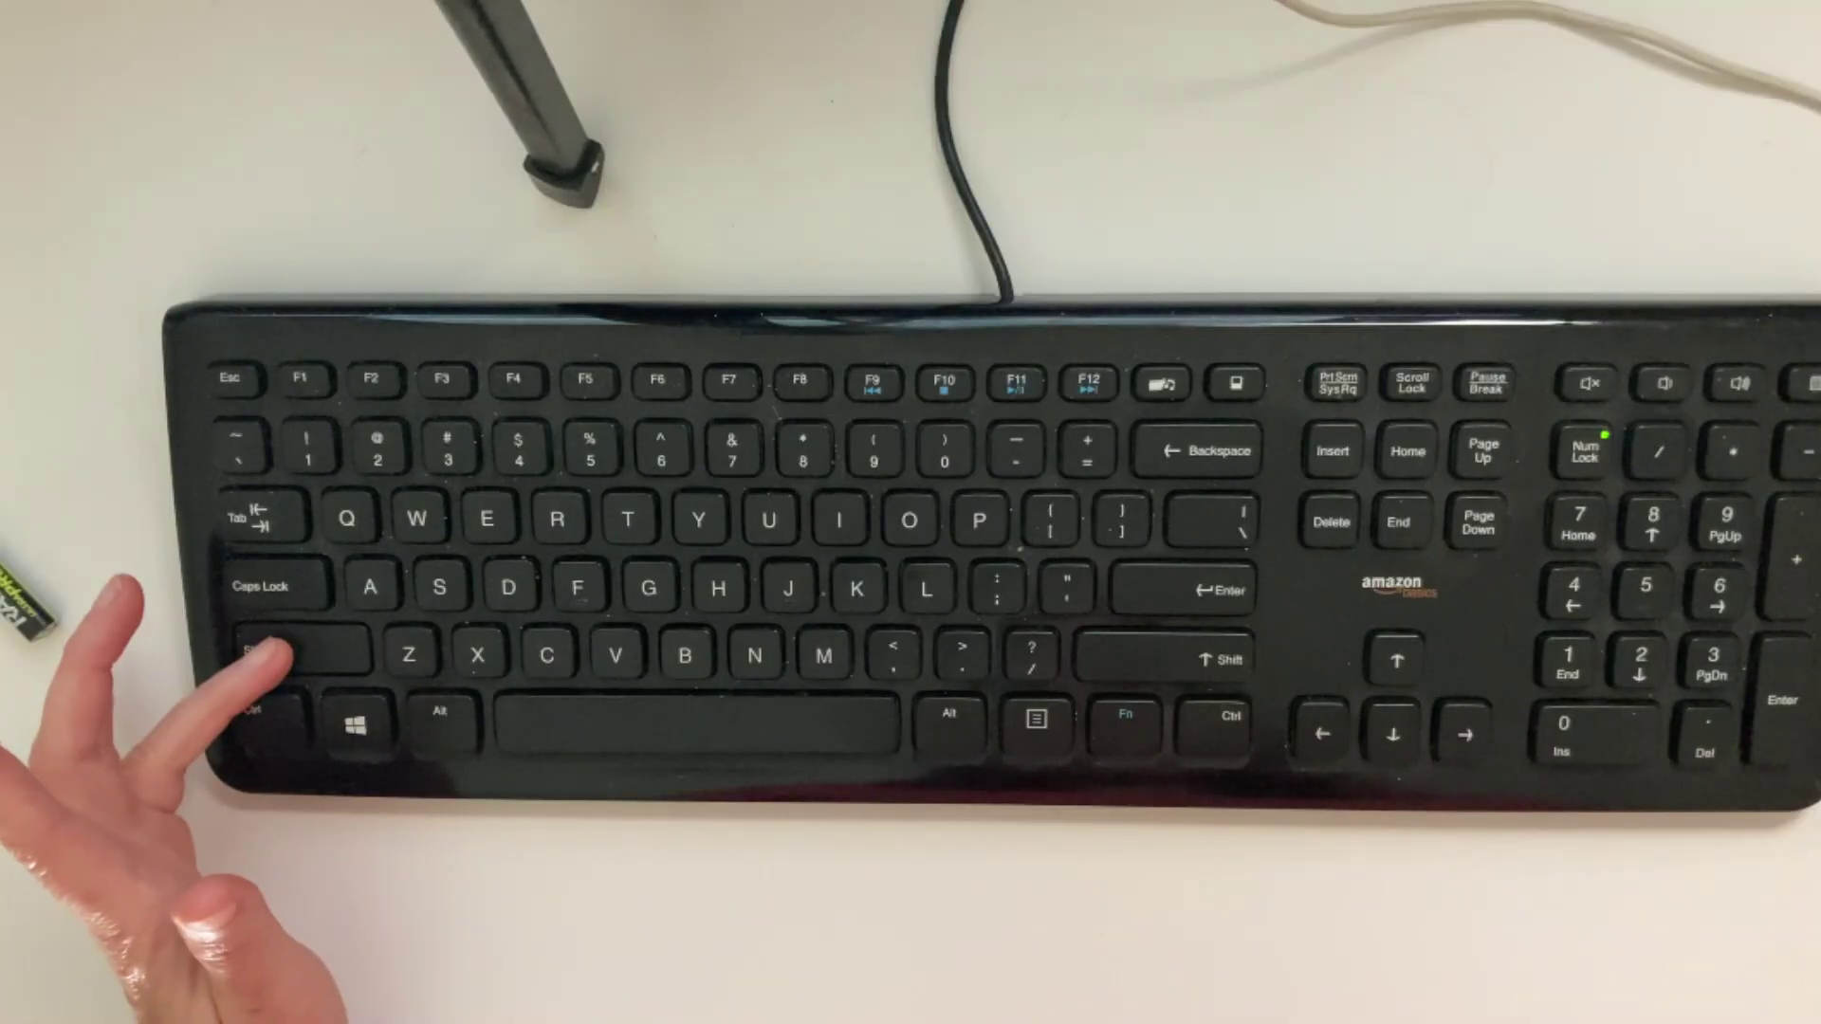
Select the continuous range of fields from Order ID to Row ID and extend the selection through Ship Status.
left_click(120, 539, "shift")
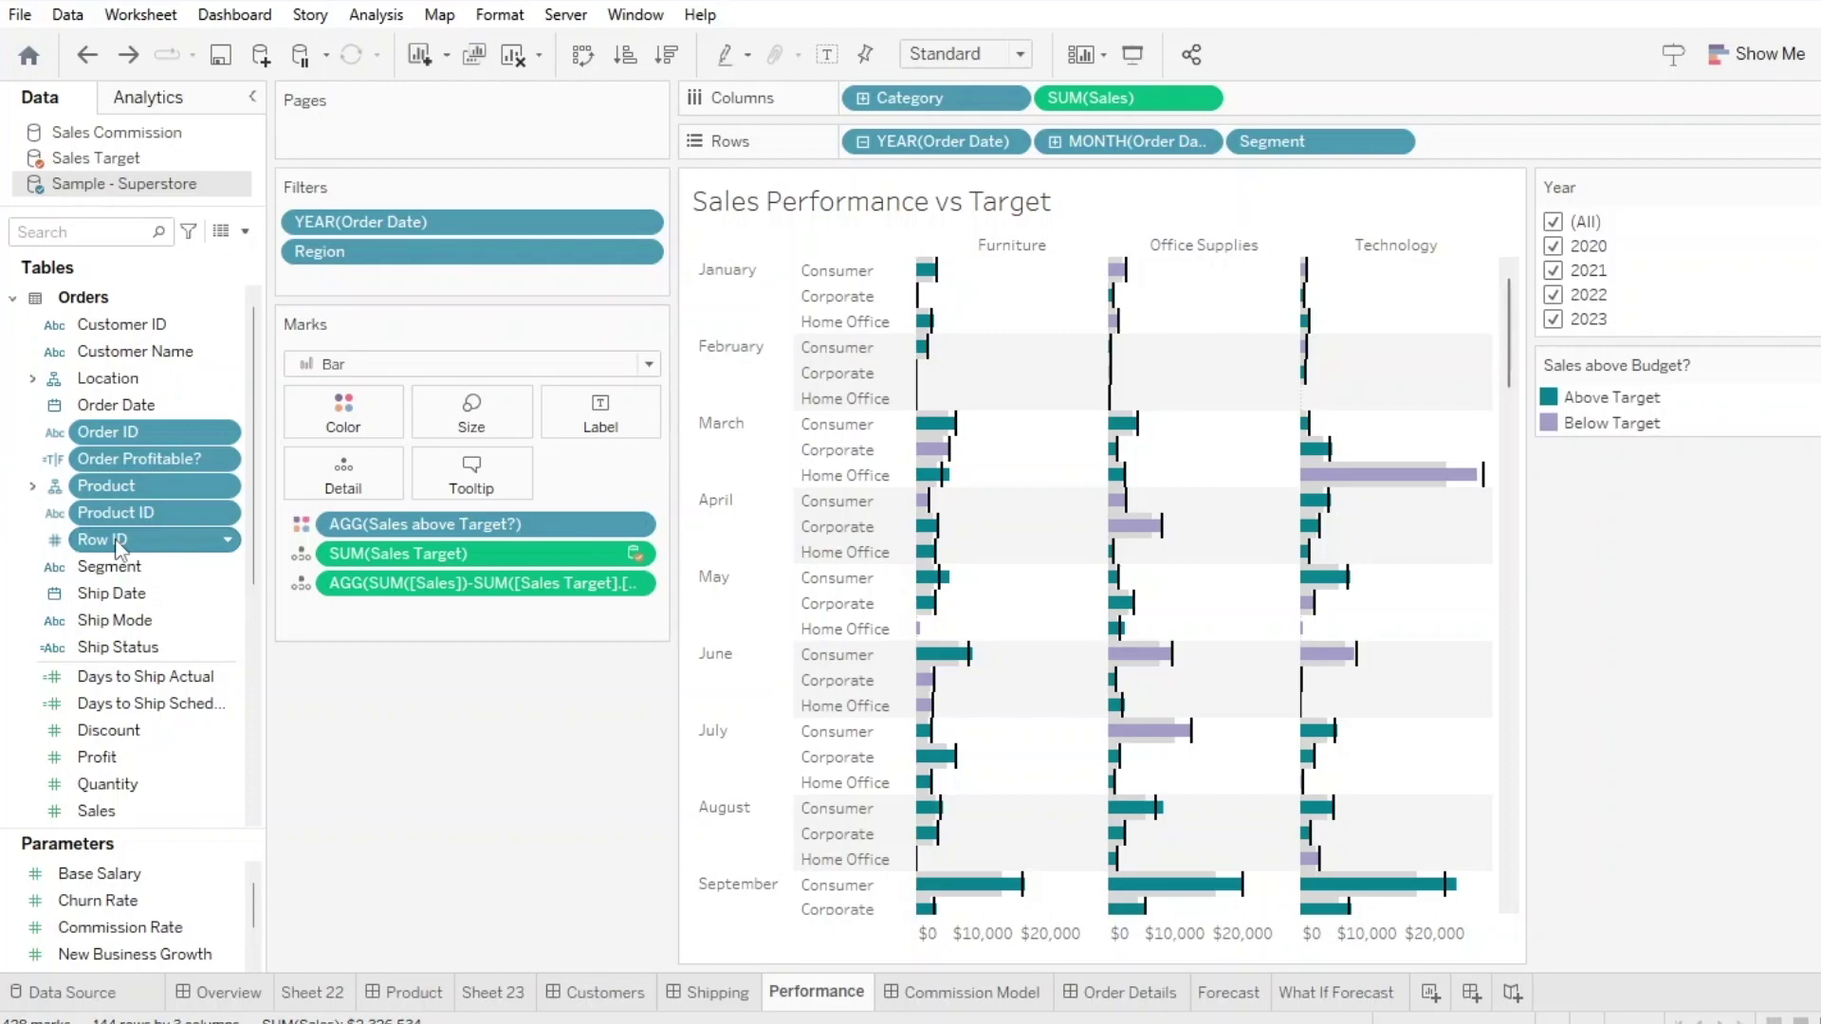
mouse_move(121, 650)
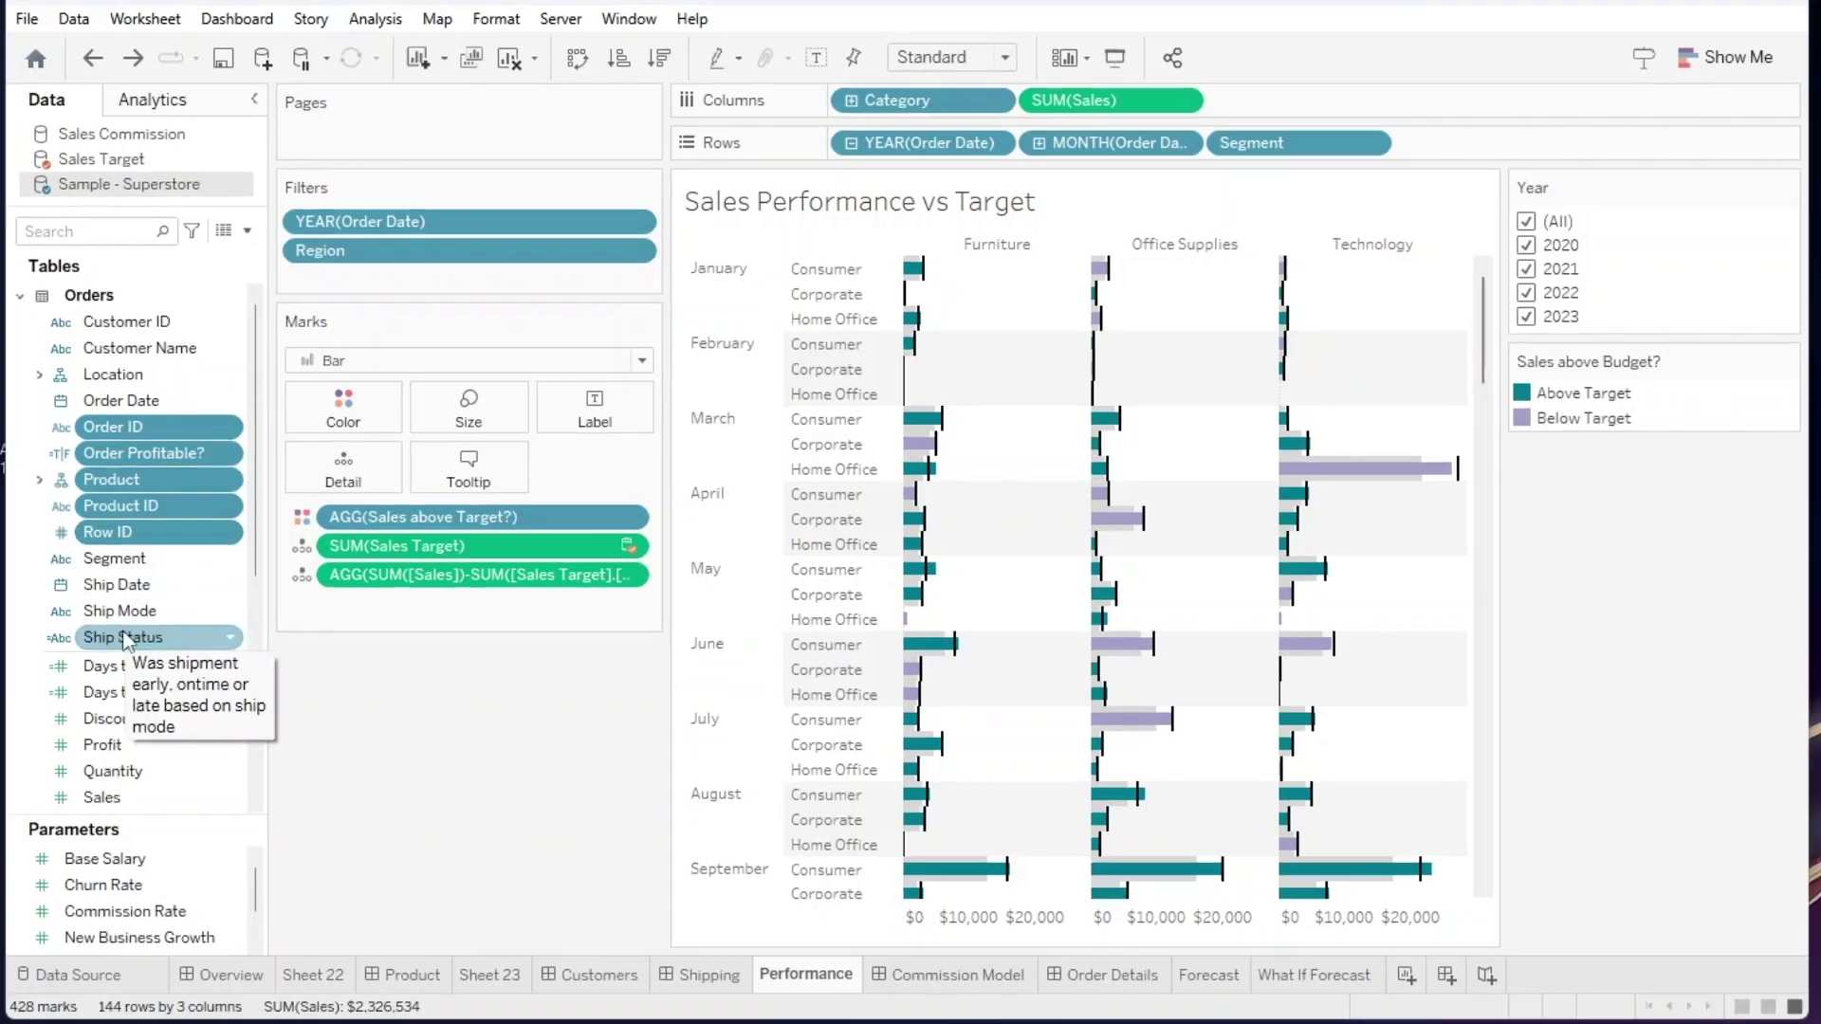
left_click(124, 639, "shift")
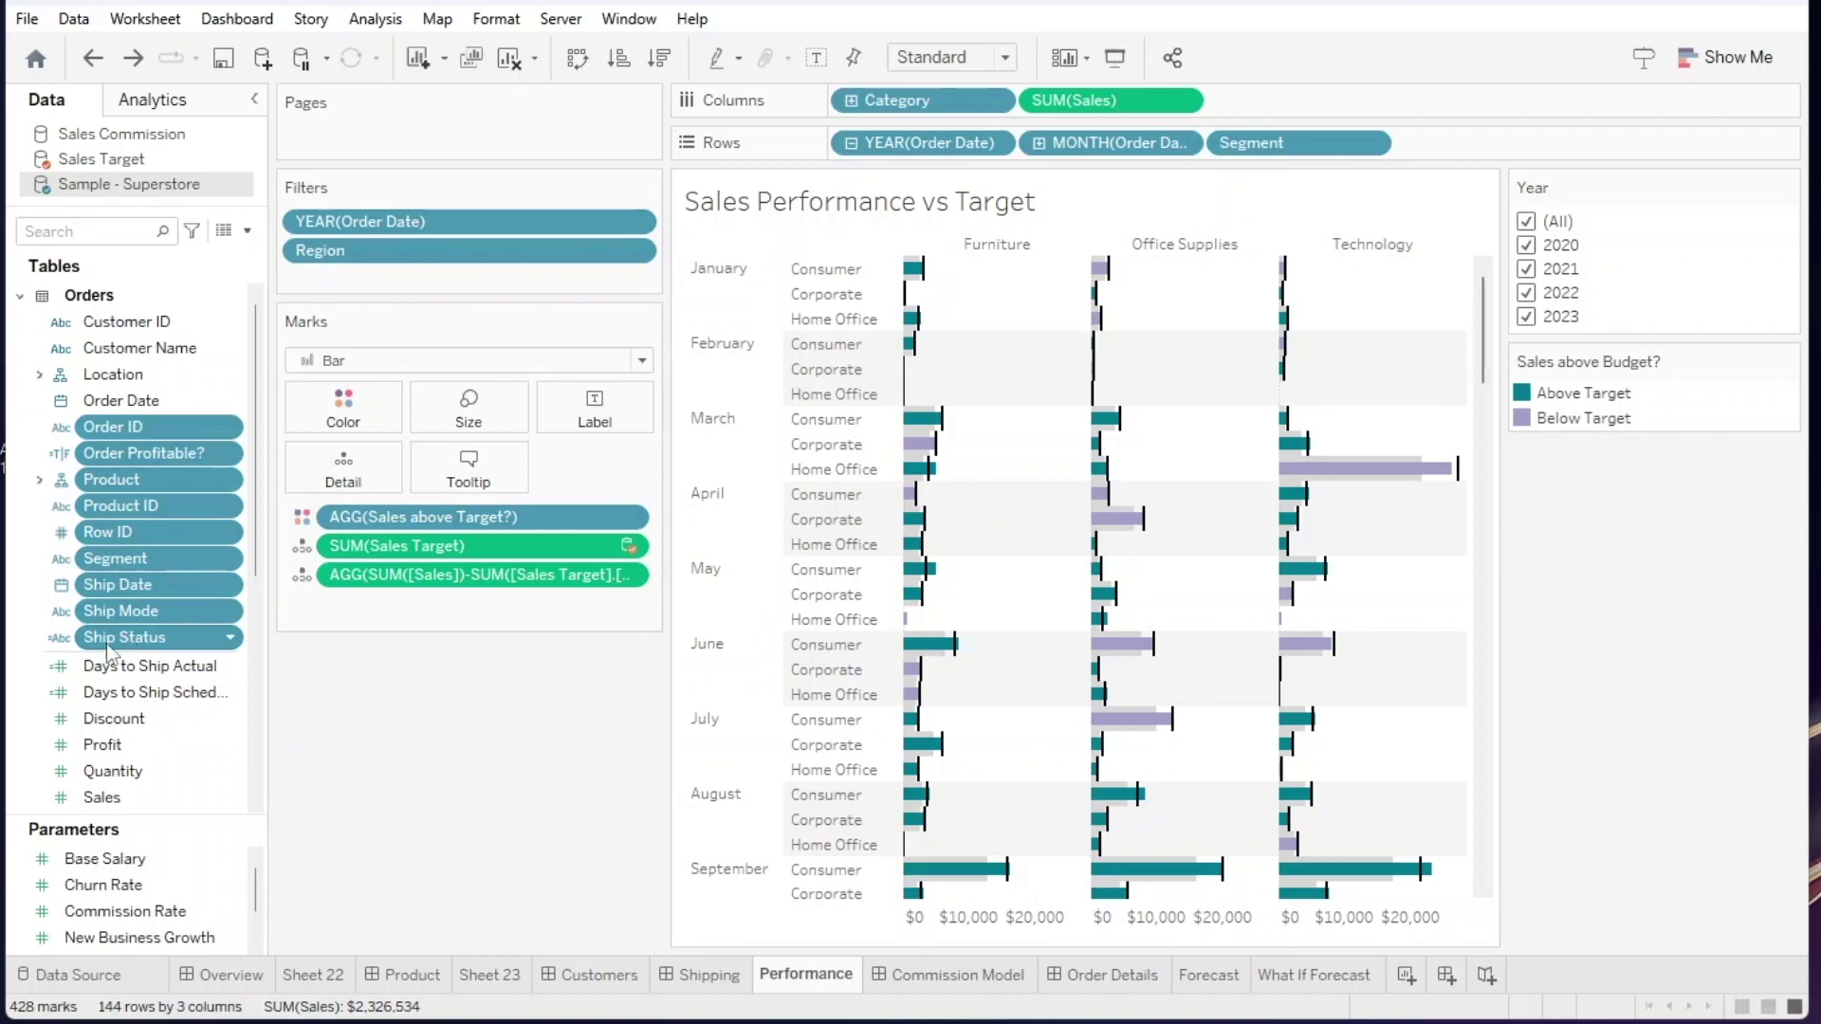
left_click_drag(107, 651, 109, 496)
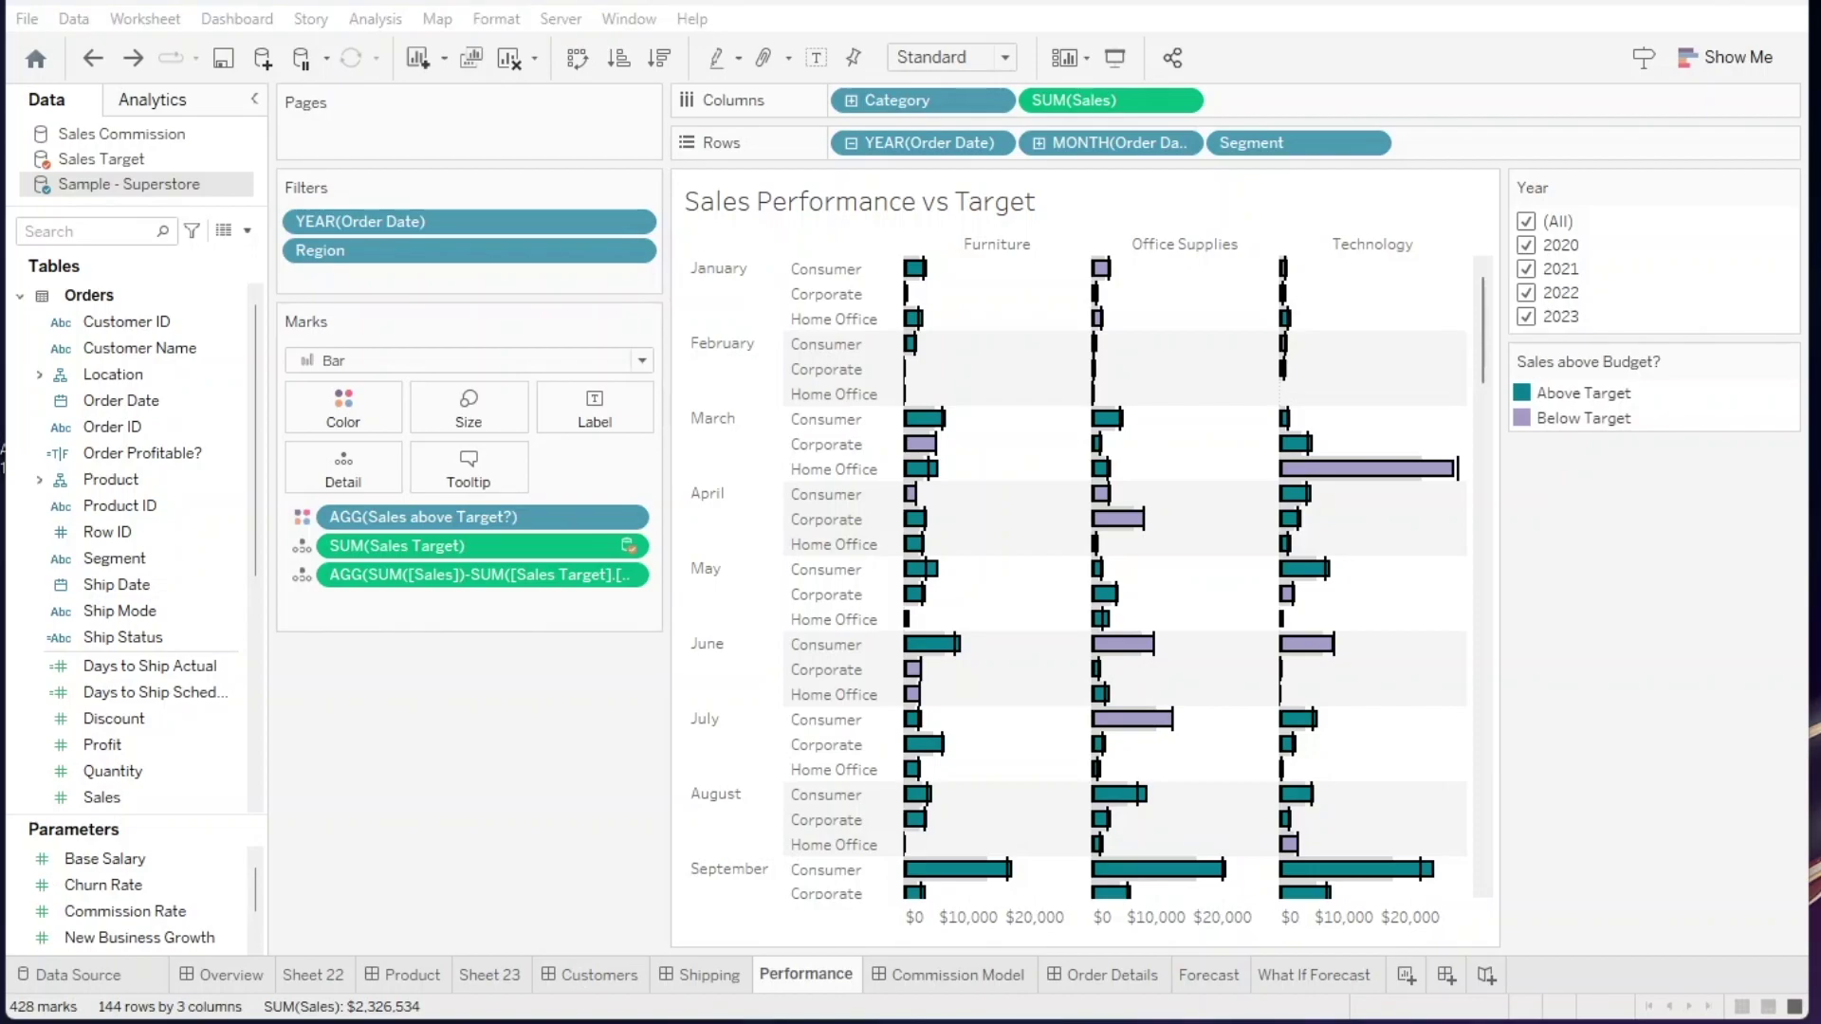
Remove the month and year of Order Date from the rows, and swap the chart's rows and columns.
left_click(1100, 144)
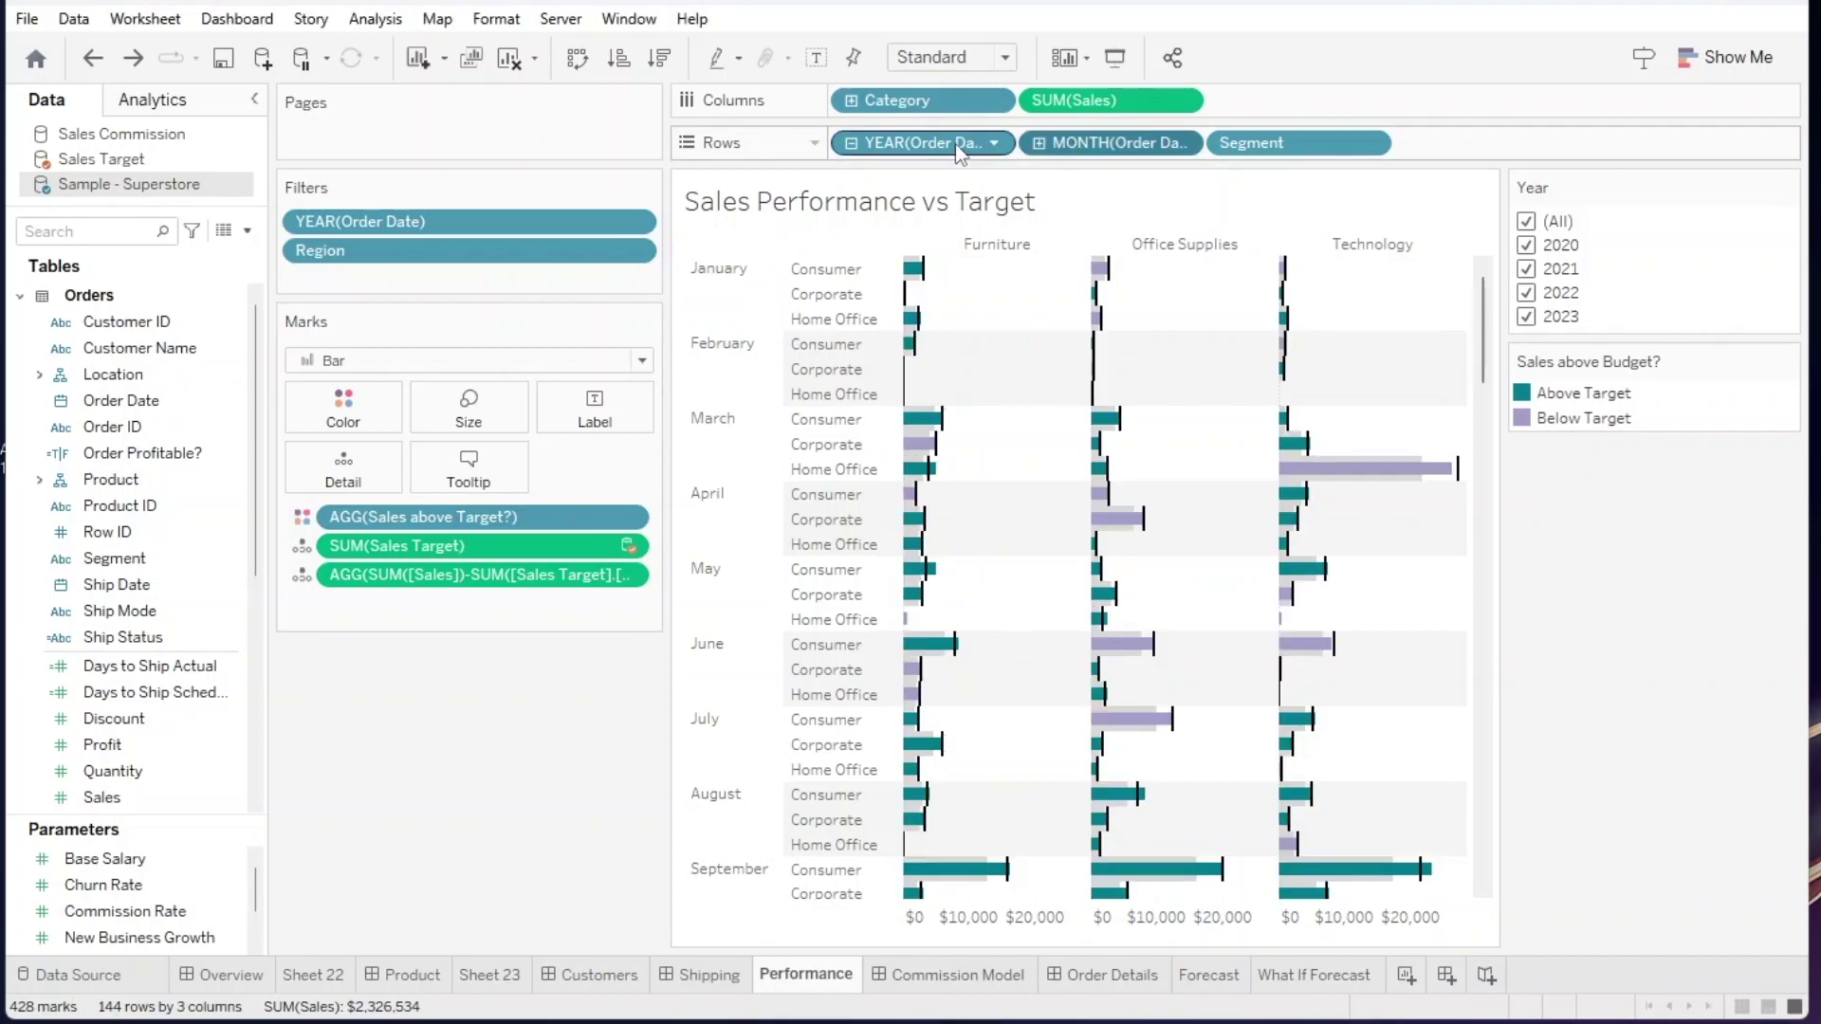
left_click(958, 144)
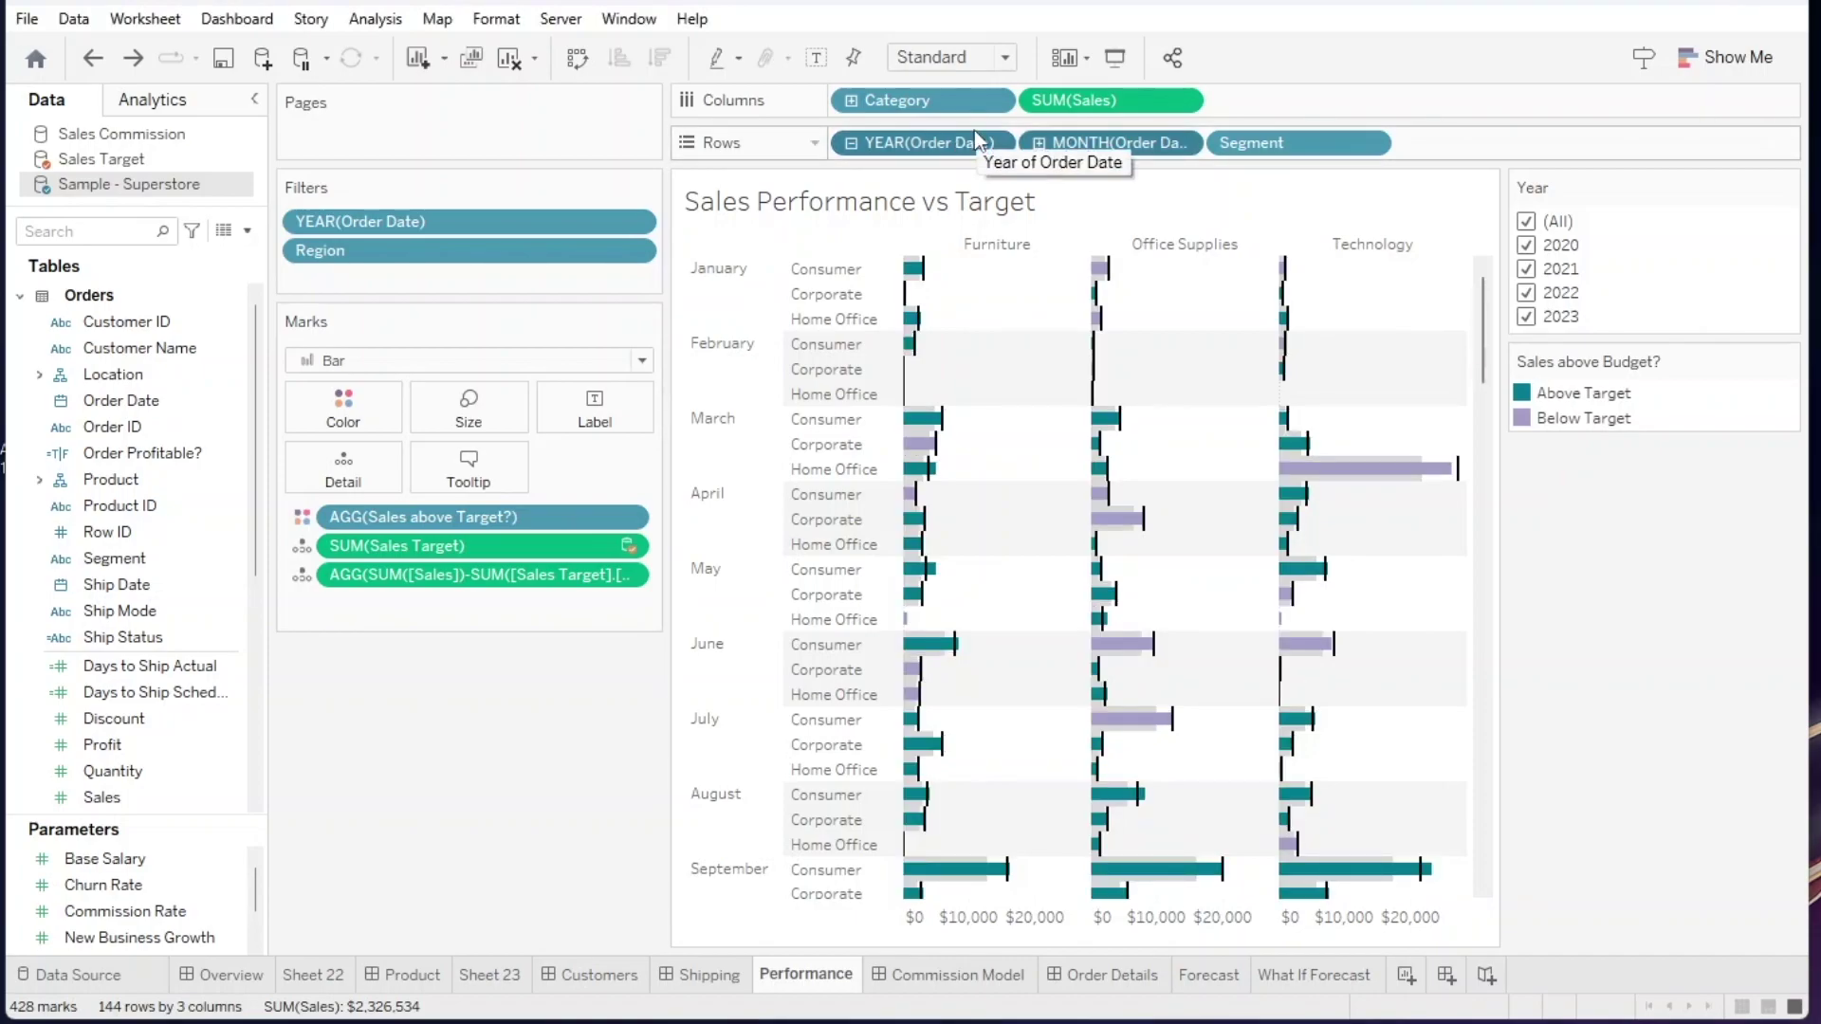
key("Delete")
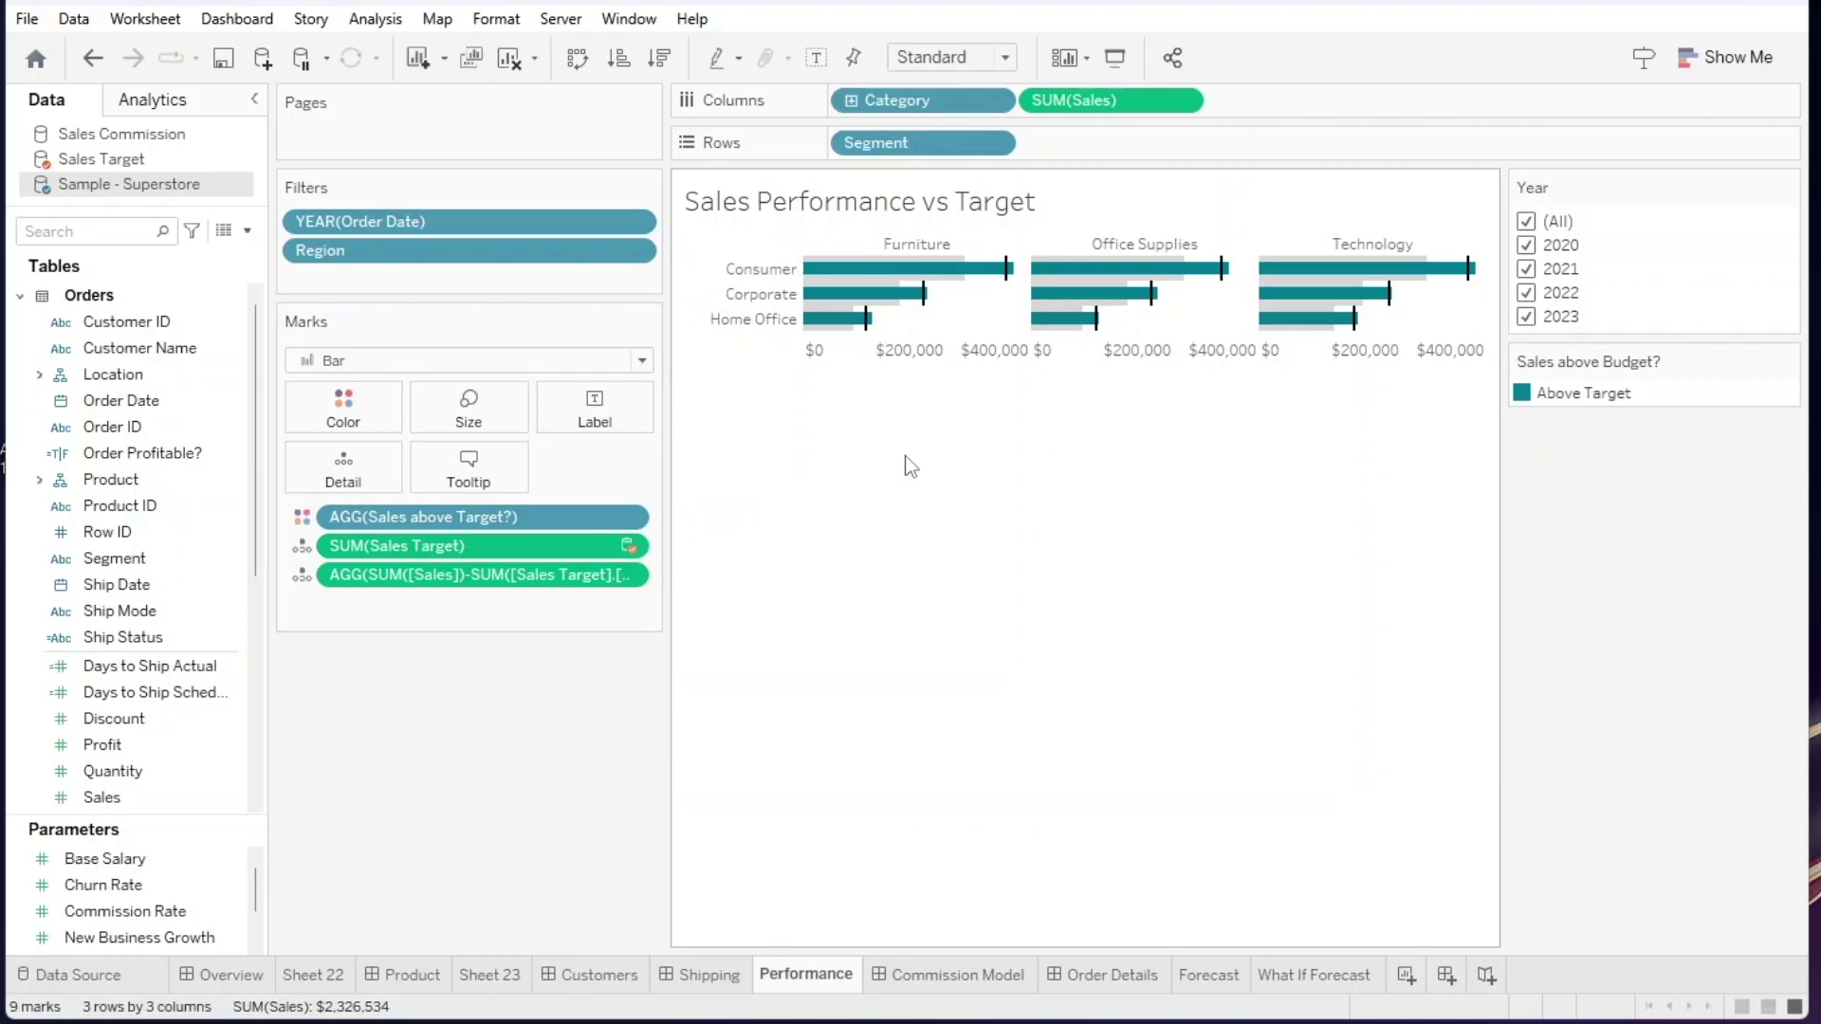
key("ctrl+w")
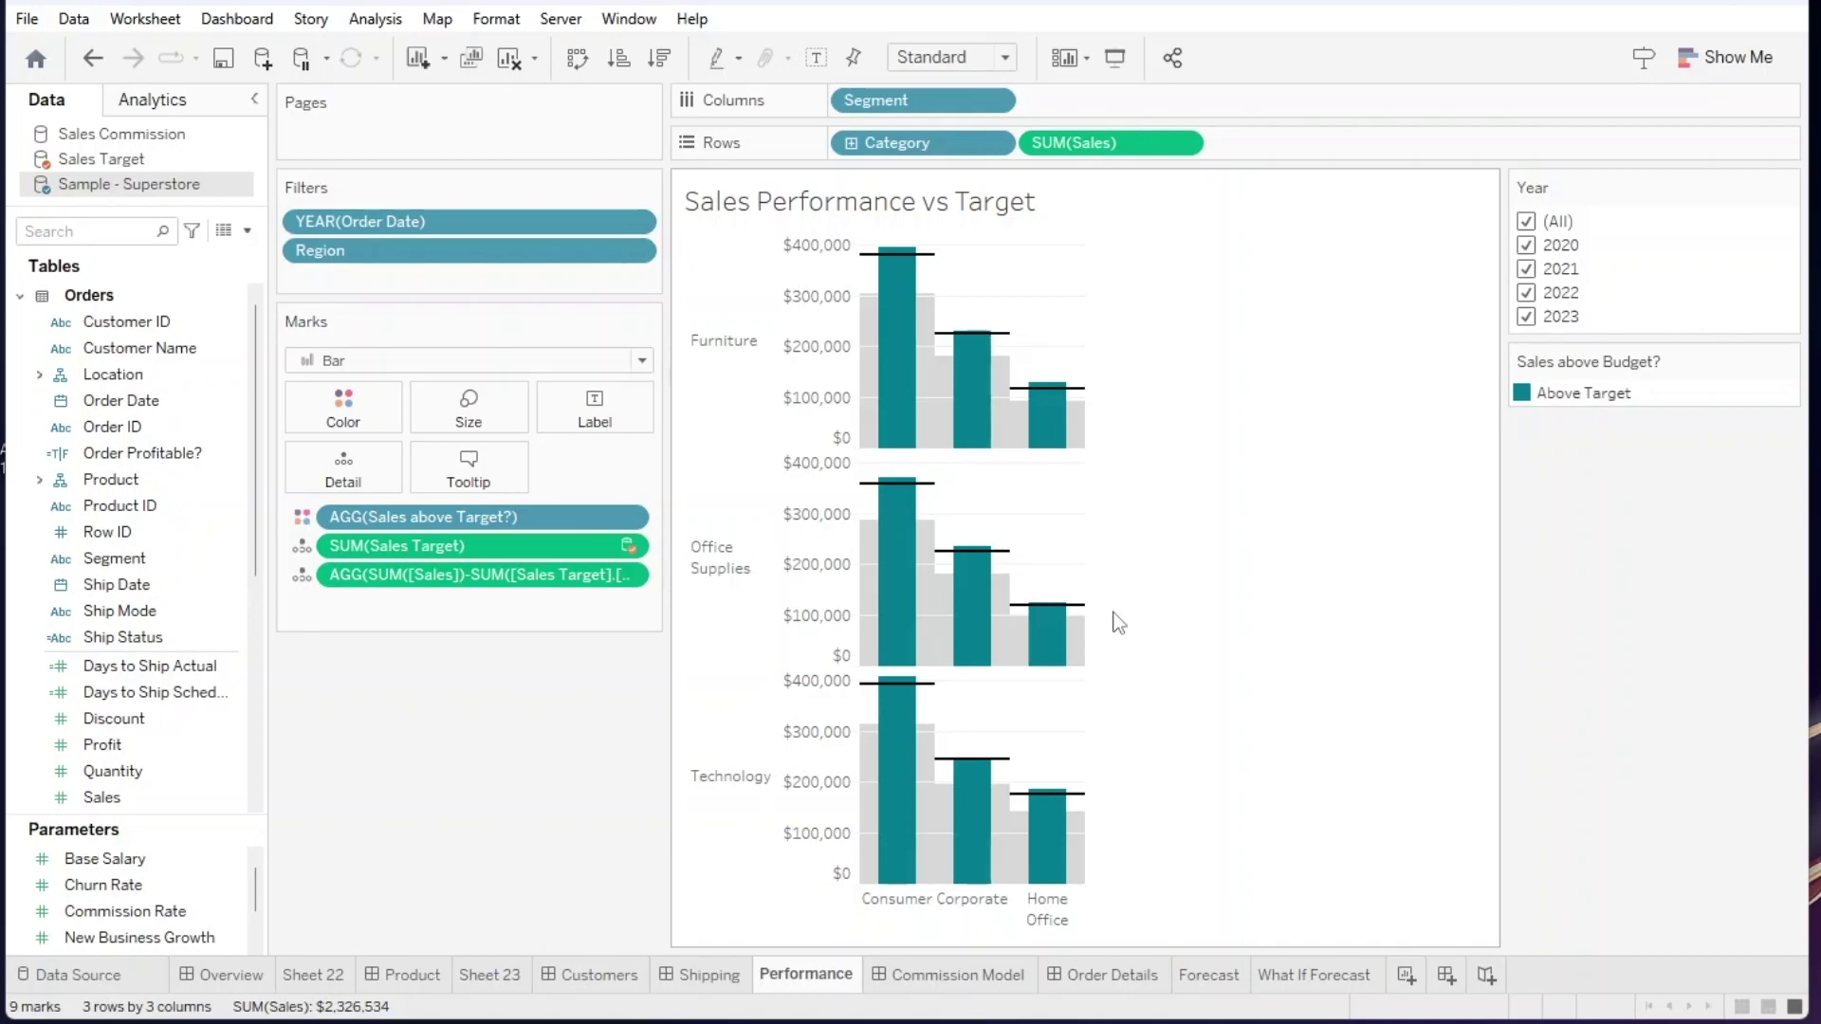
Rotate the chart's Segment labels to vertical, and try to clear the whole worksheet.
key("ctrl+l")
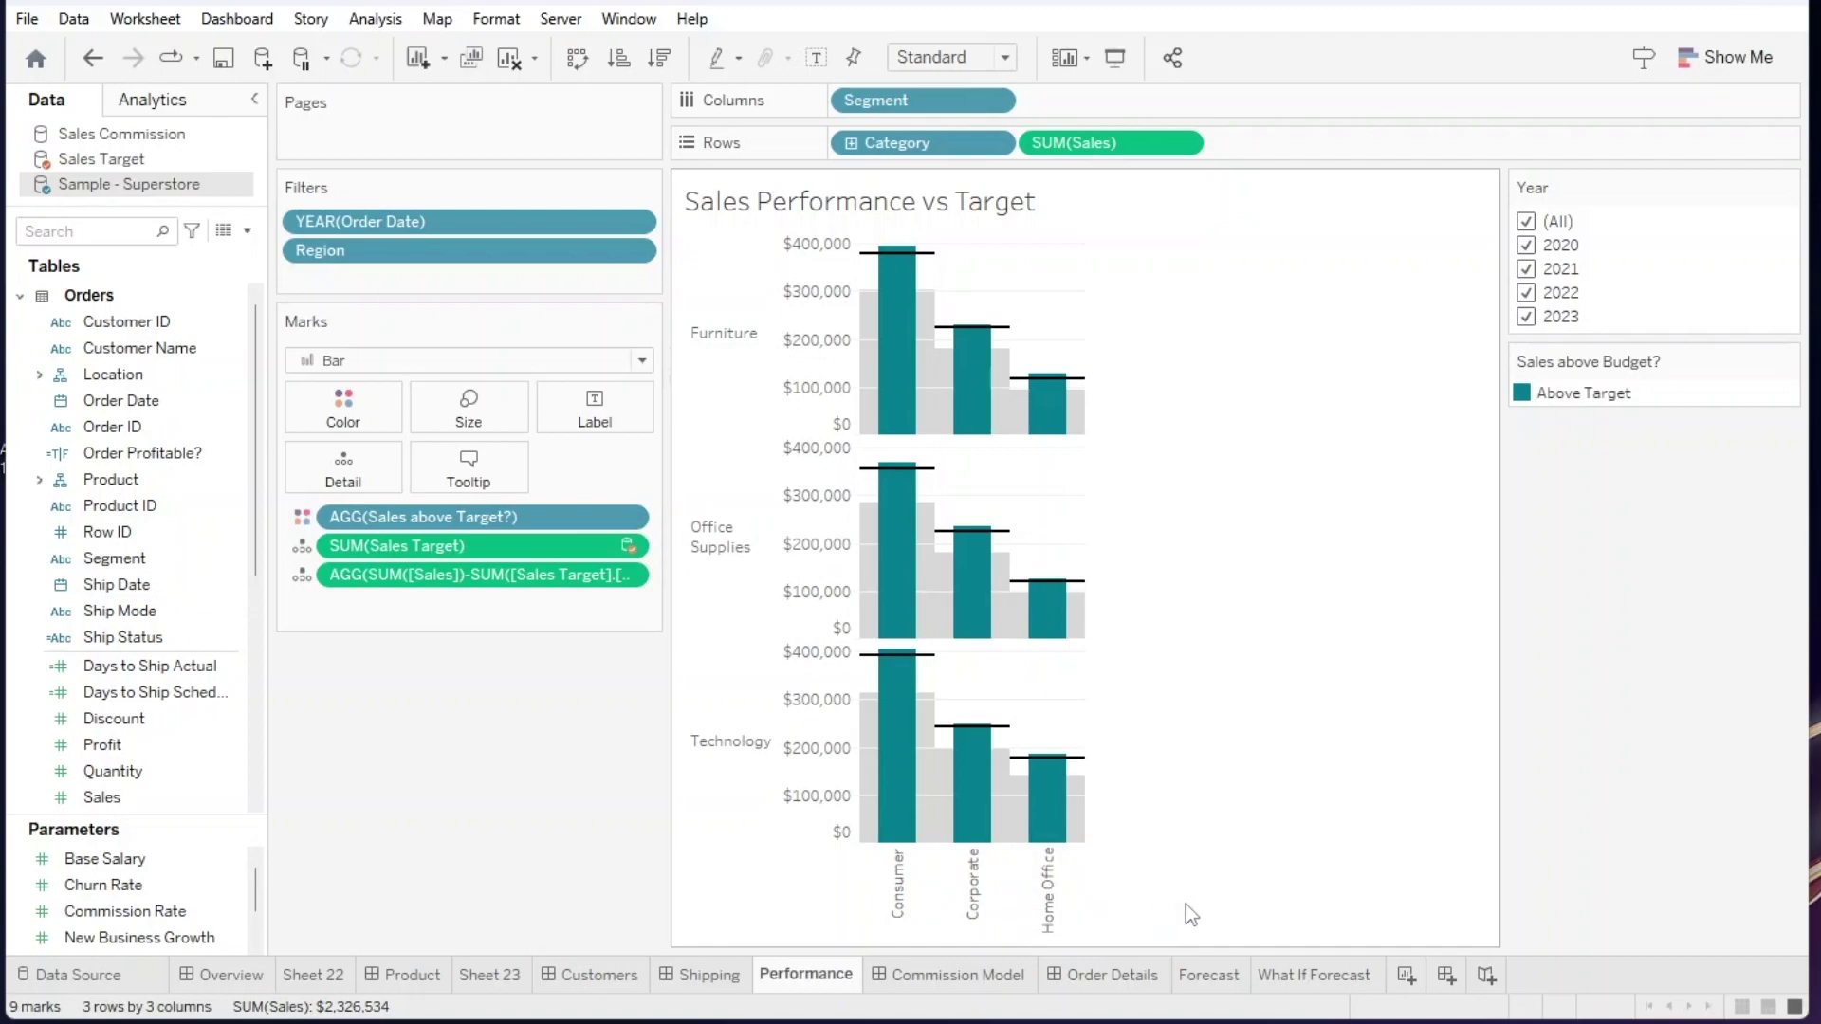
key("ctrl+l")
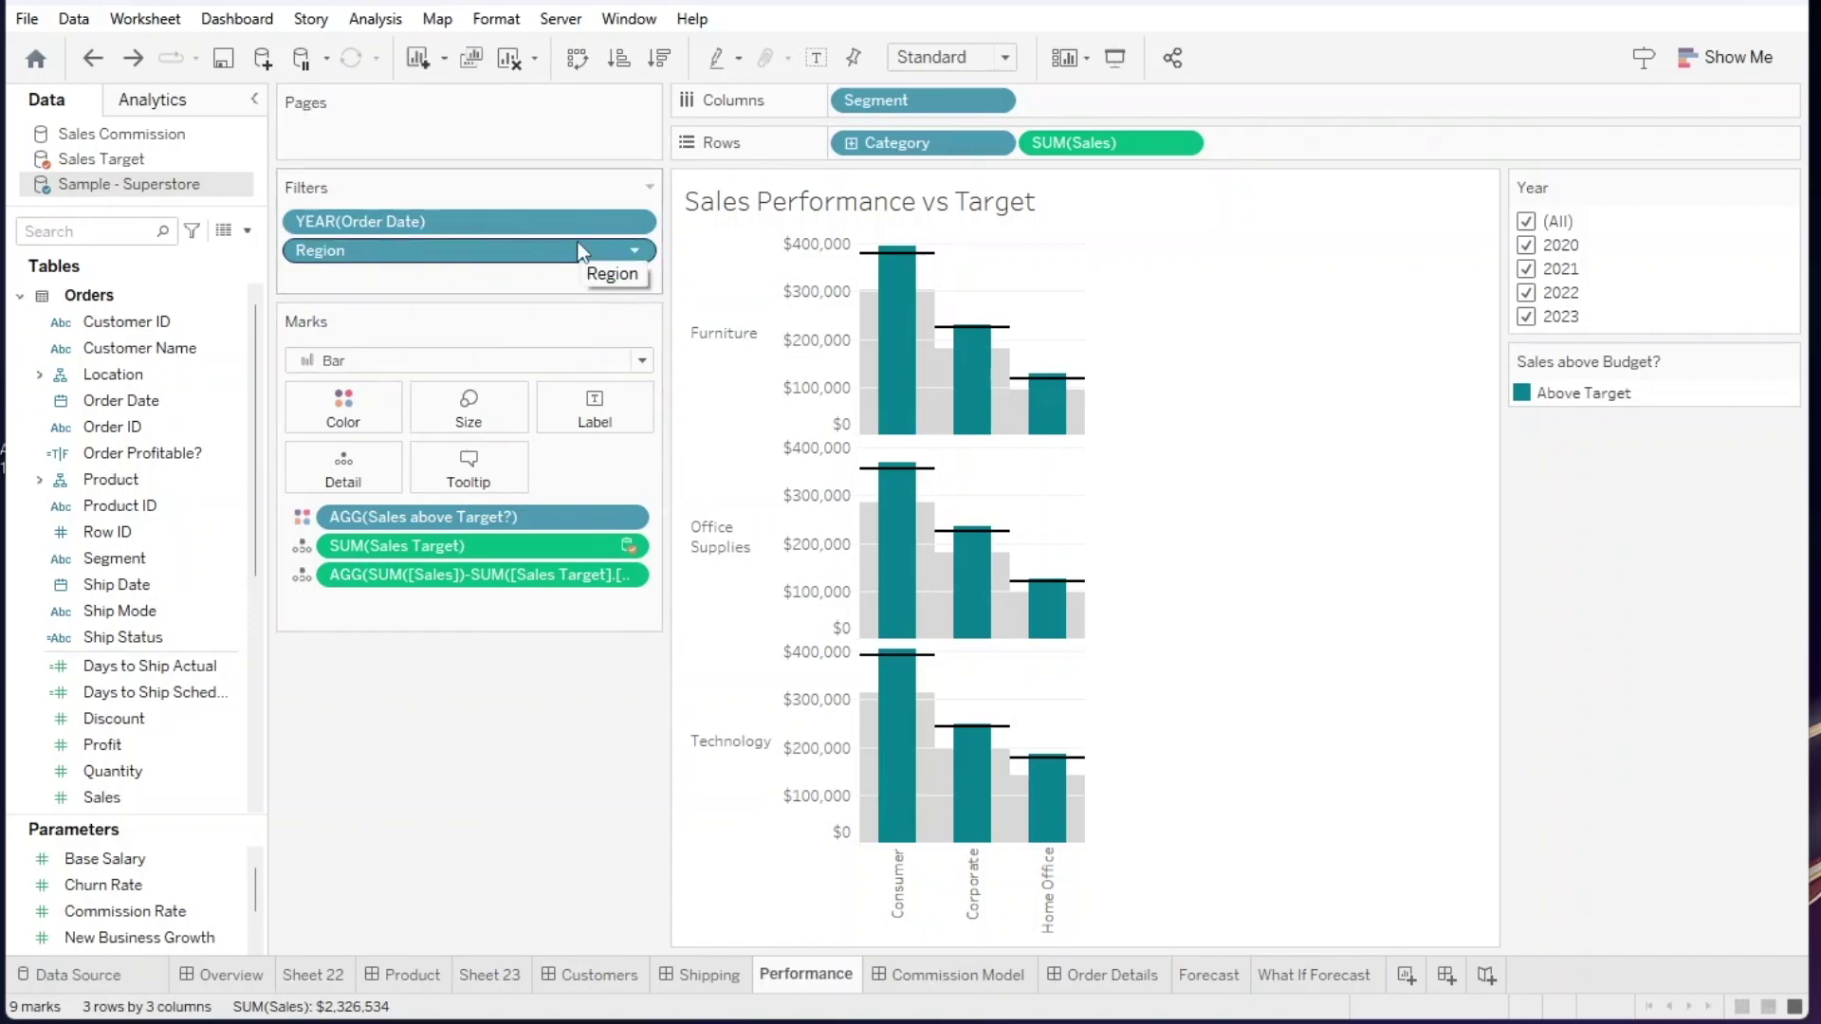
key("alt+shift+BackSpace")
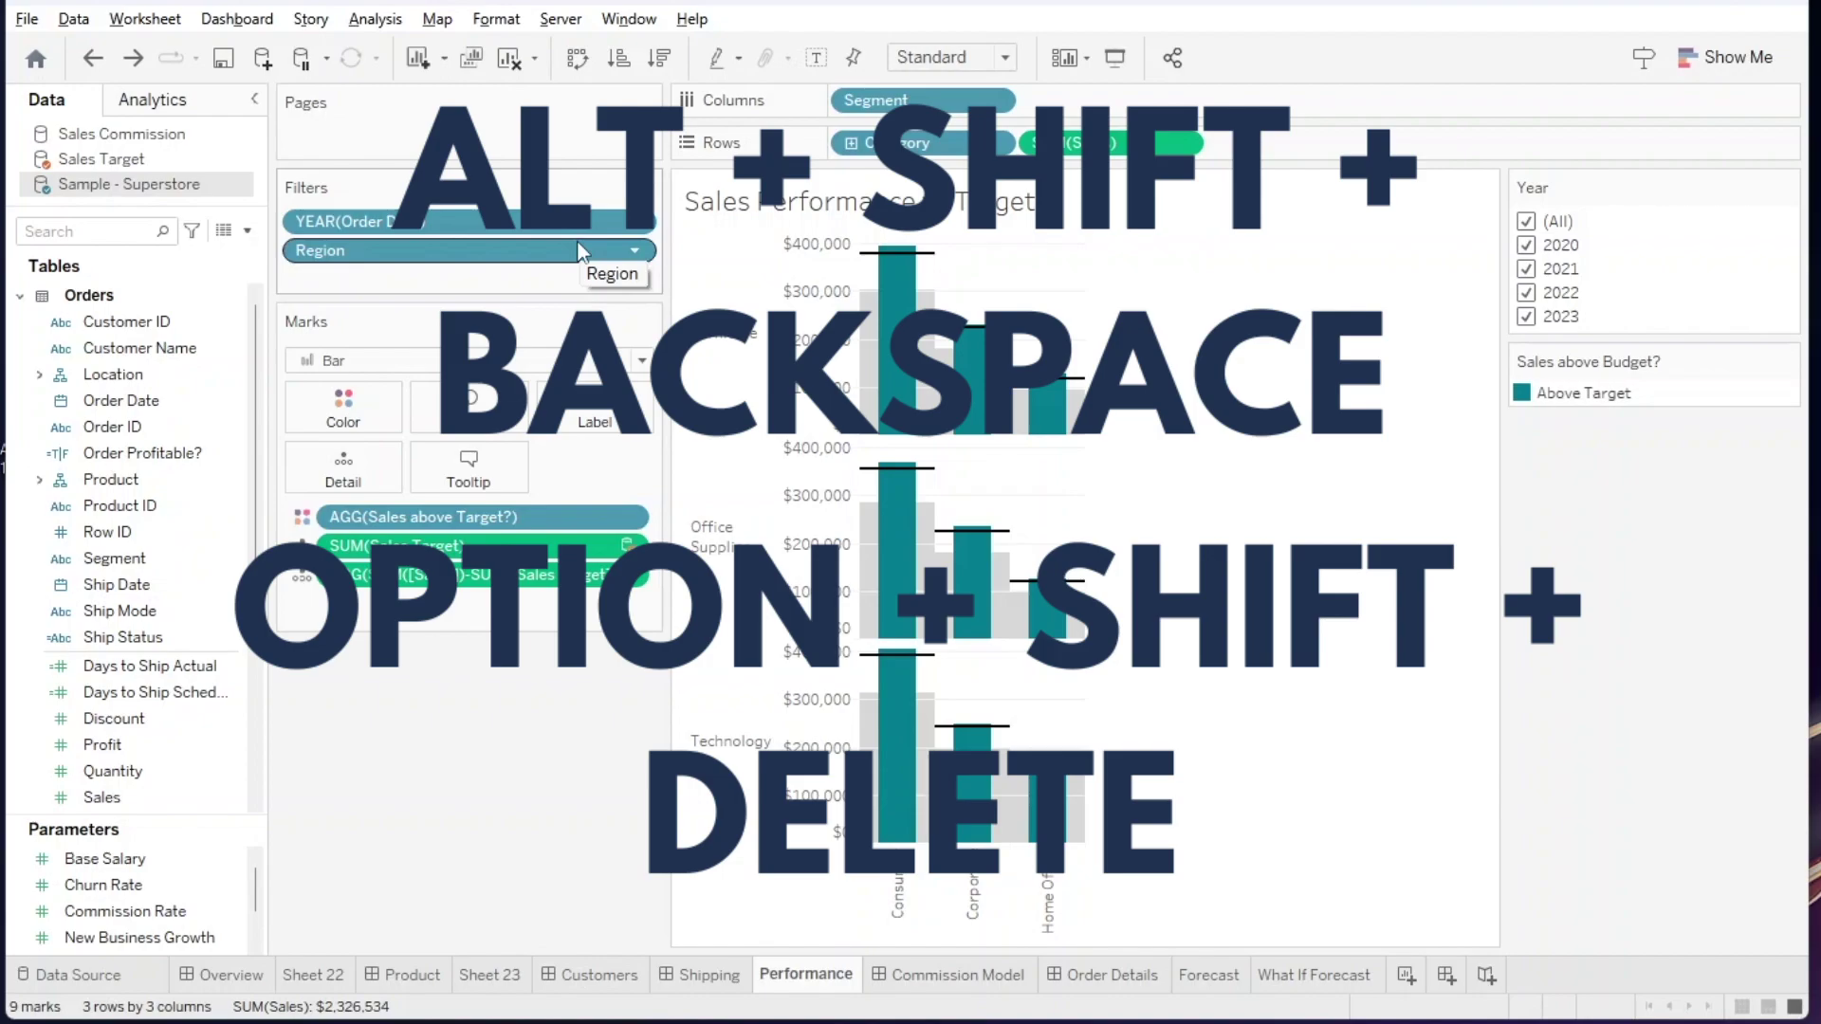
key("alt+shift+BackSpace")
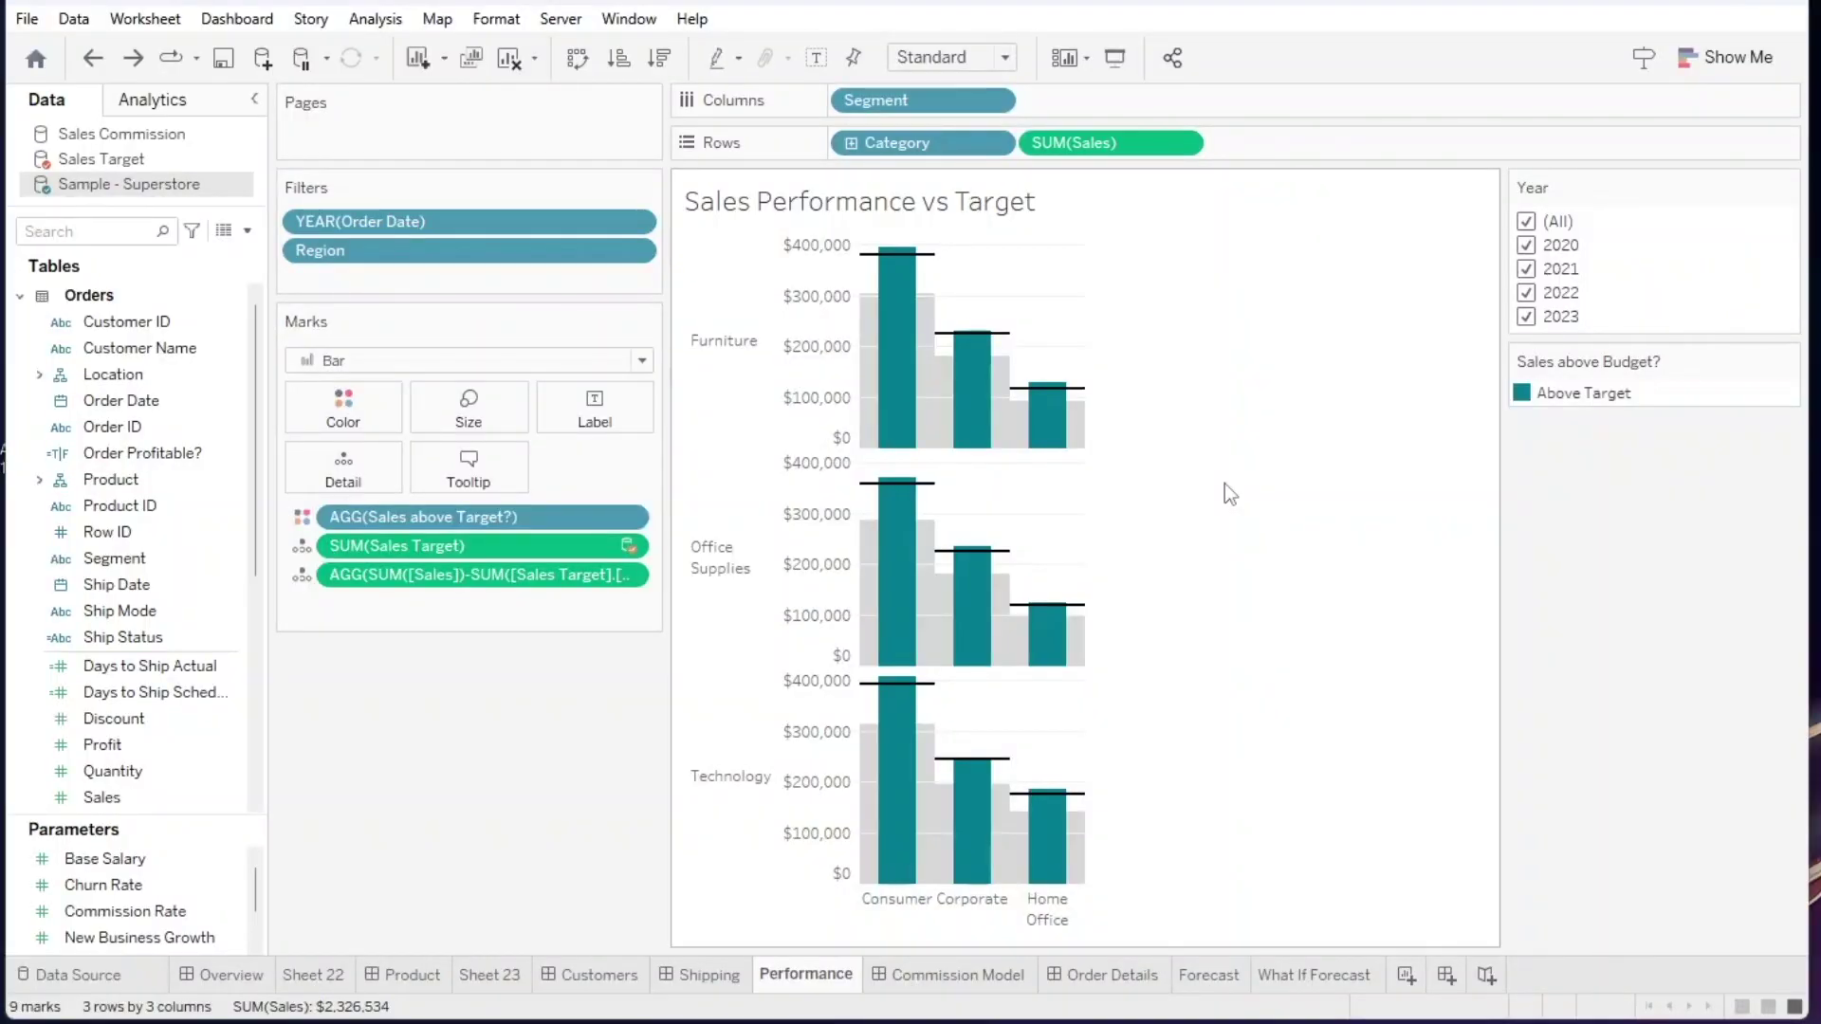
Try smaller cell sizes for the bar chart, and enlarge the cells until all Segment and Category labels fit on one line.
key("ctrl+b")
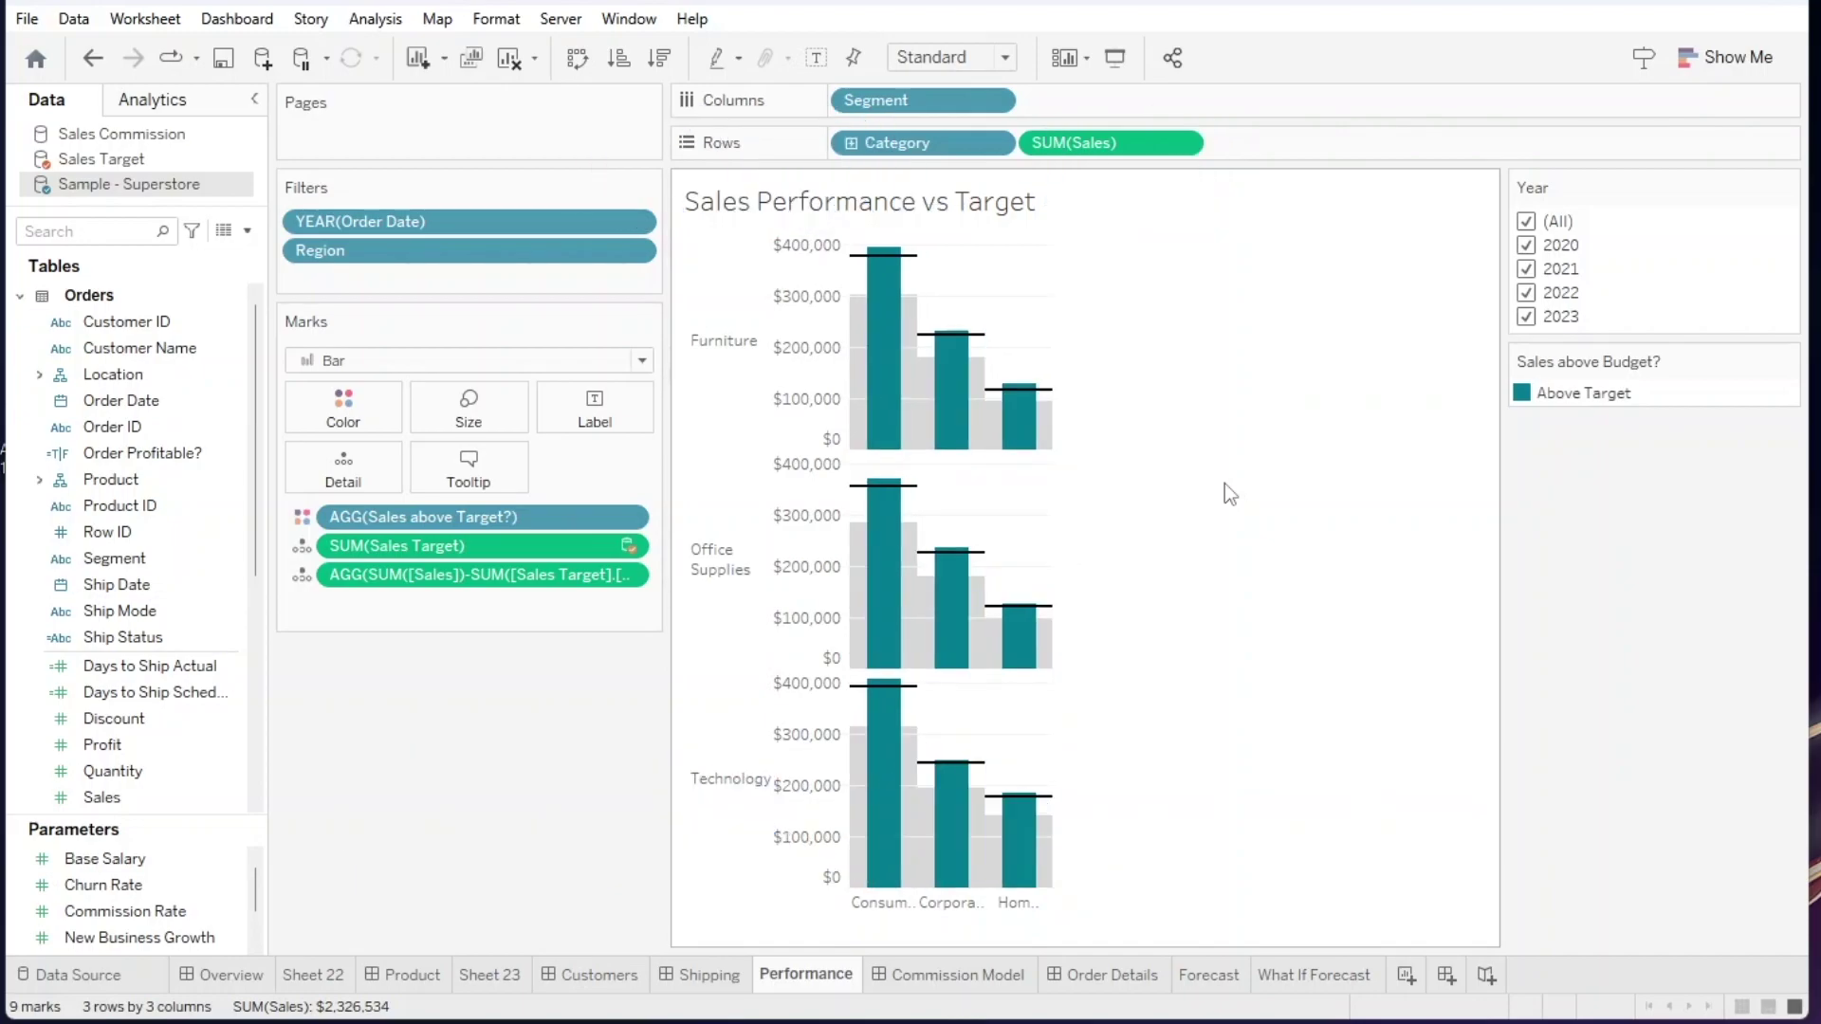
key("ctrl+shift+b")
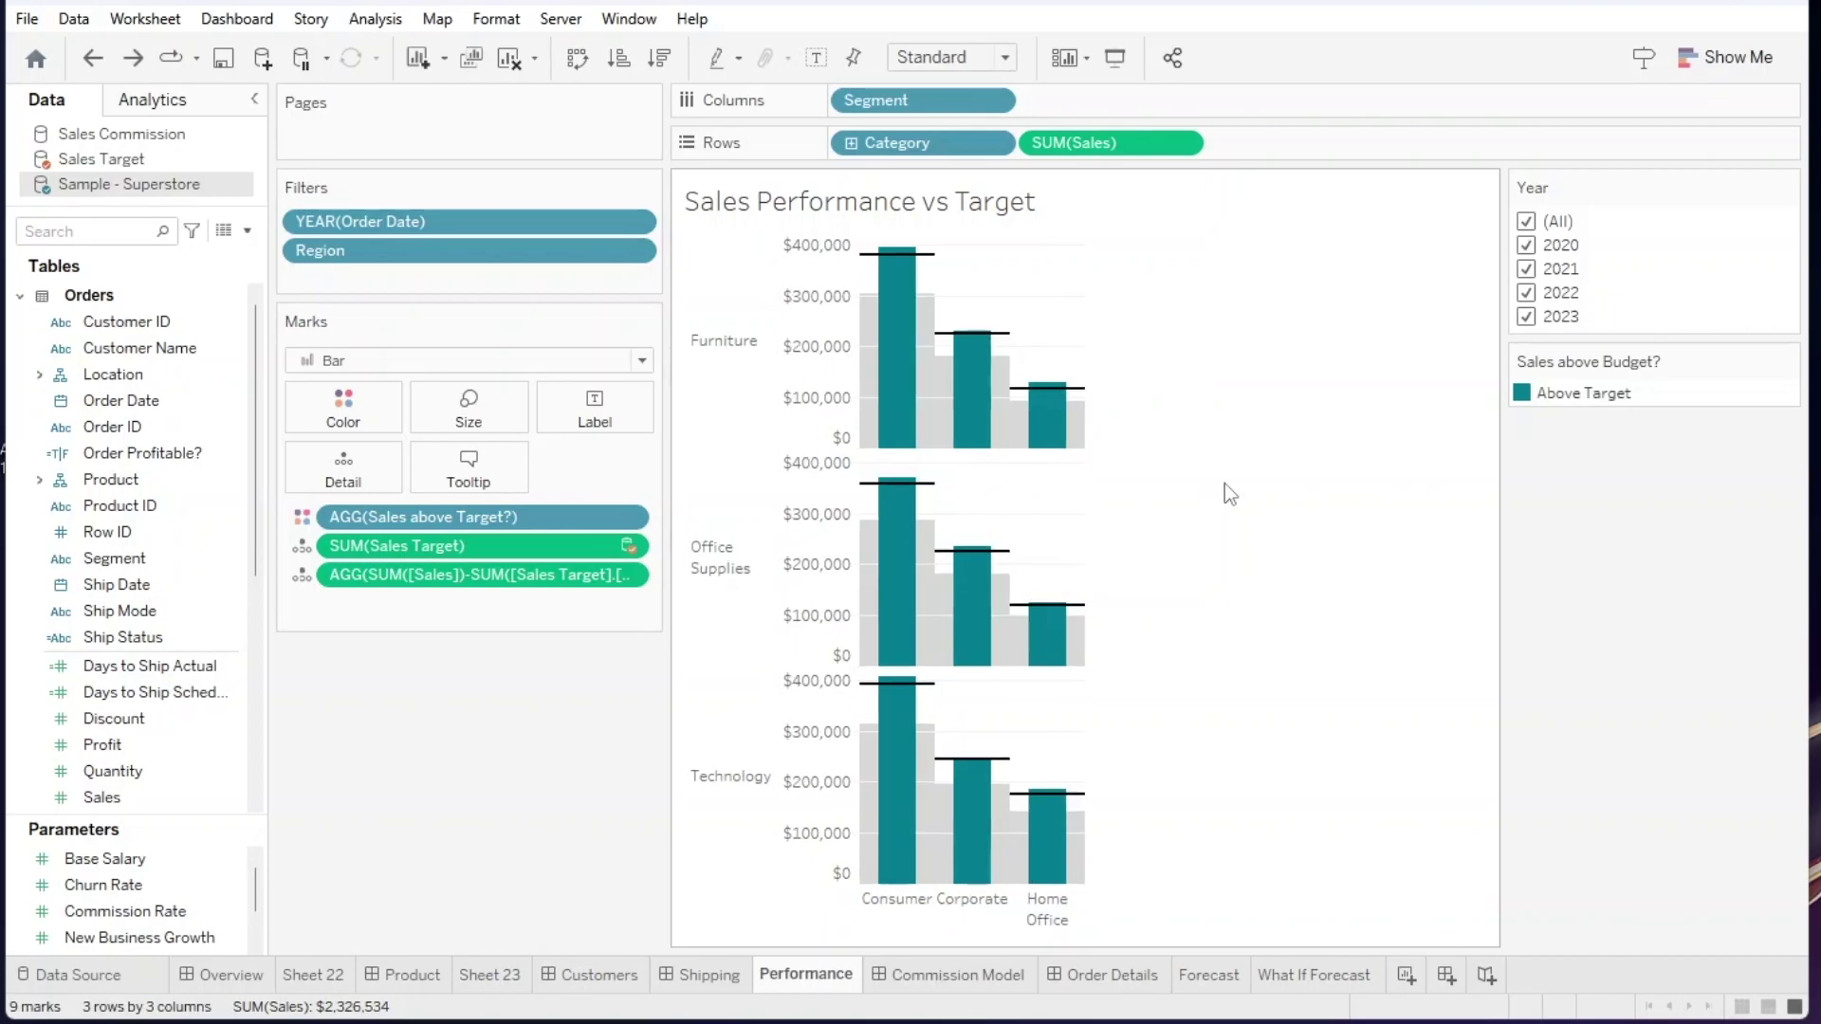
key("ctrl+b")
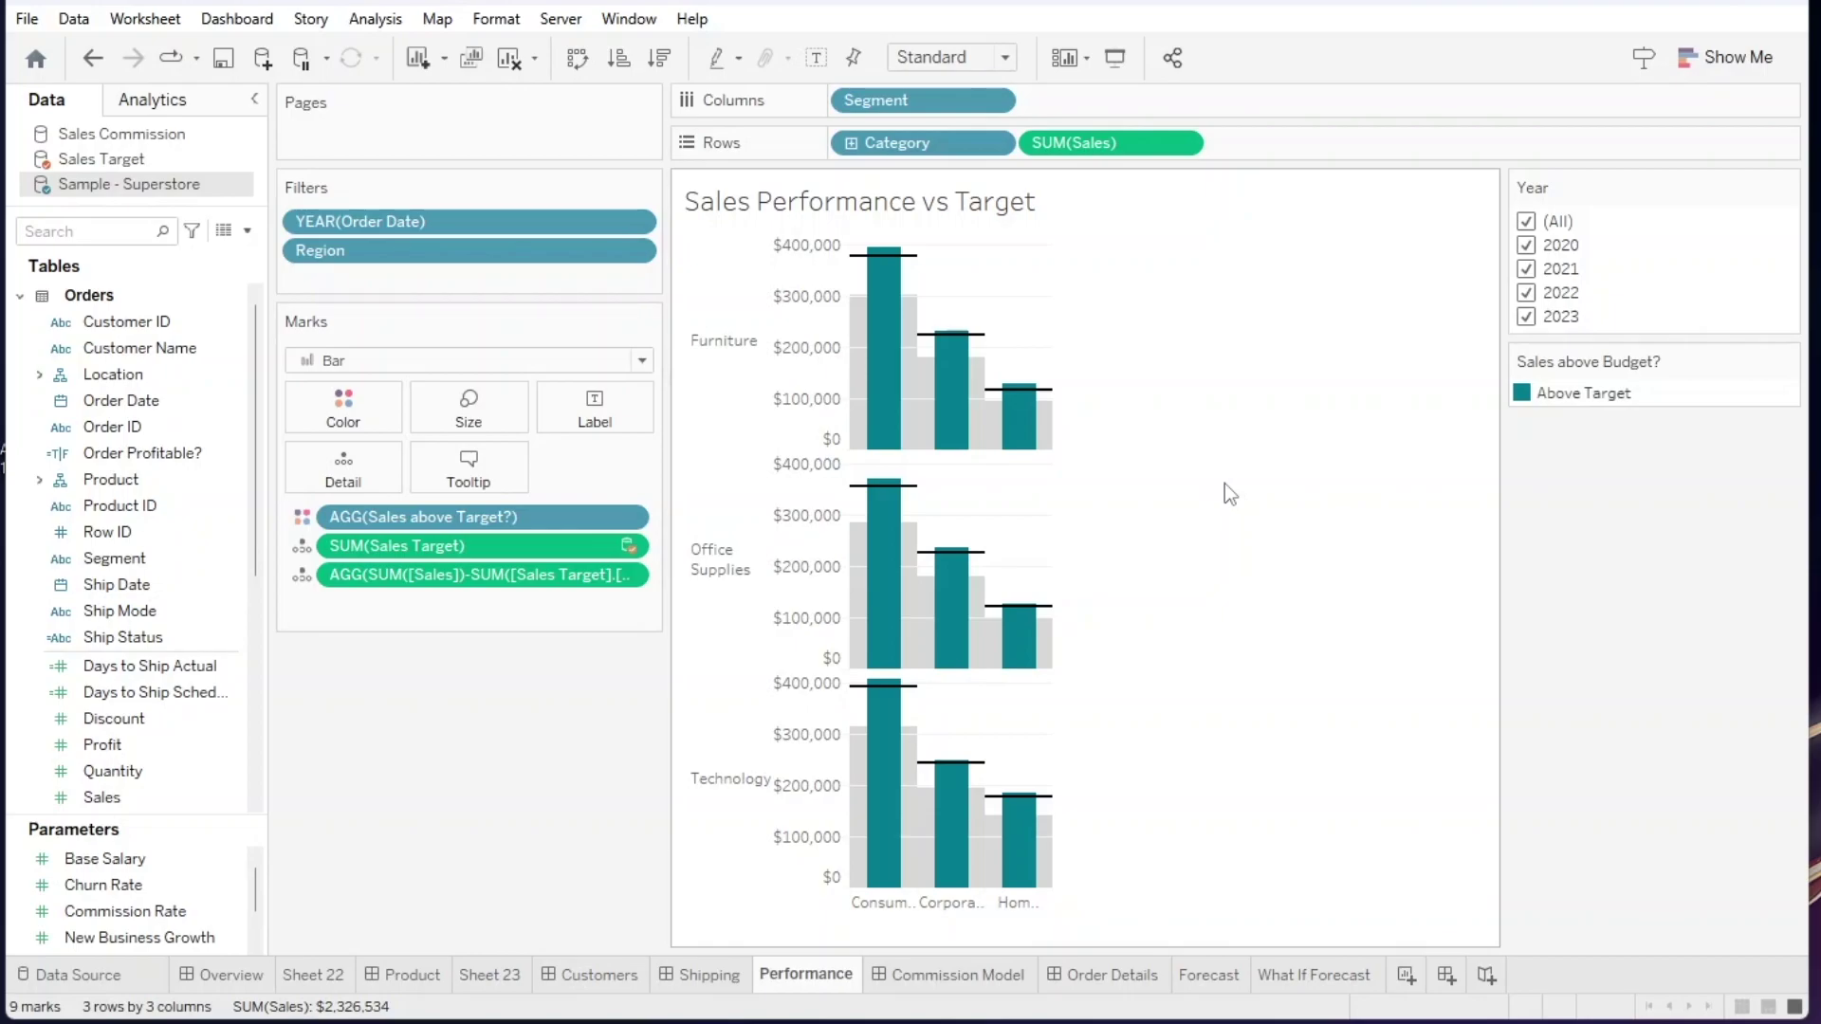
key("ctrl+b")
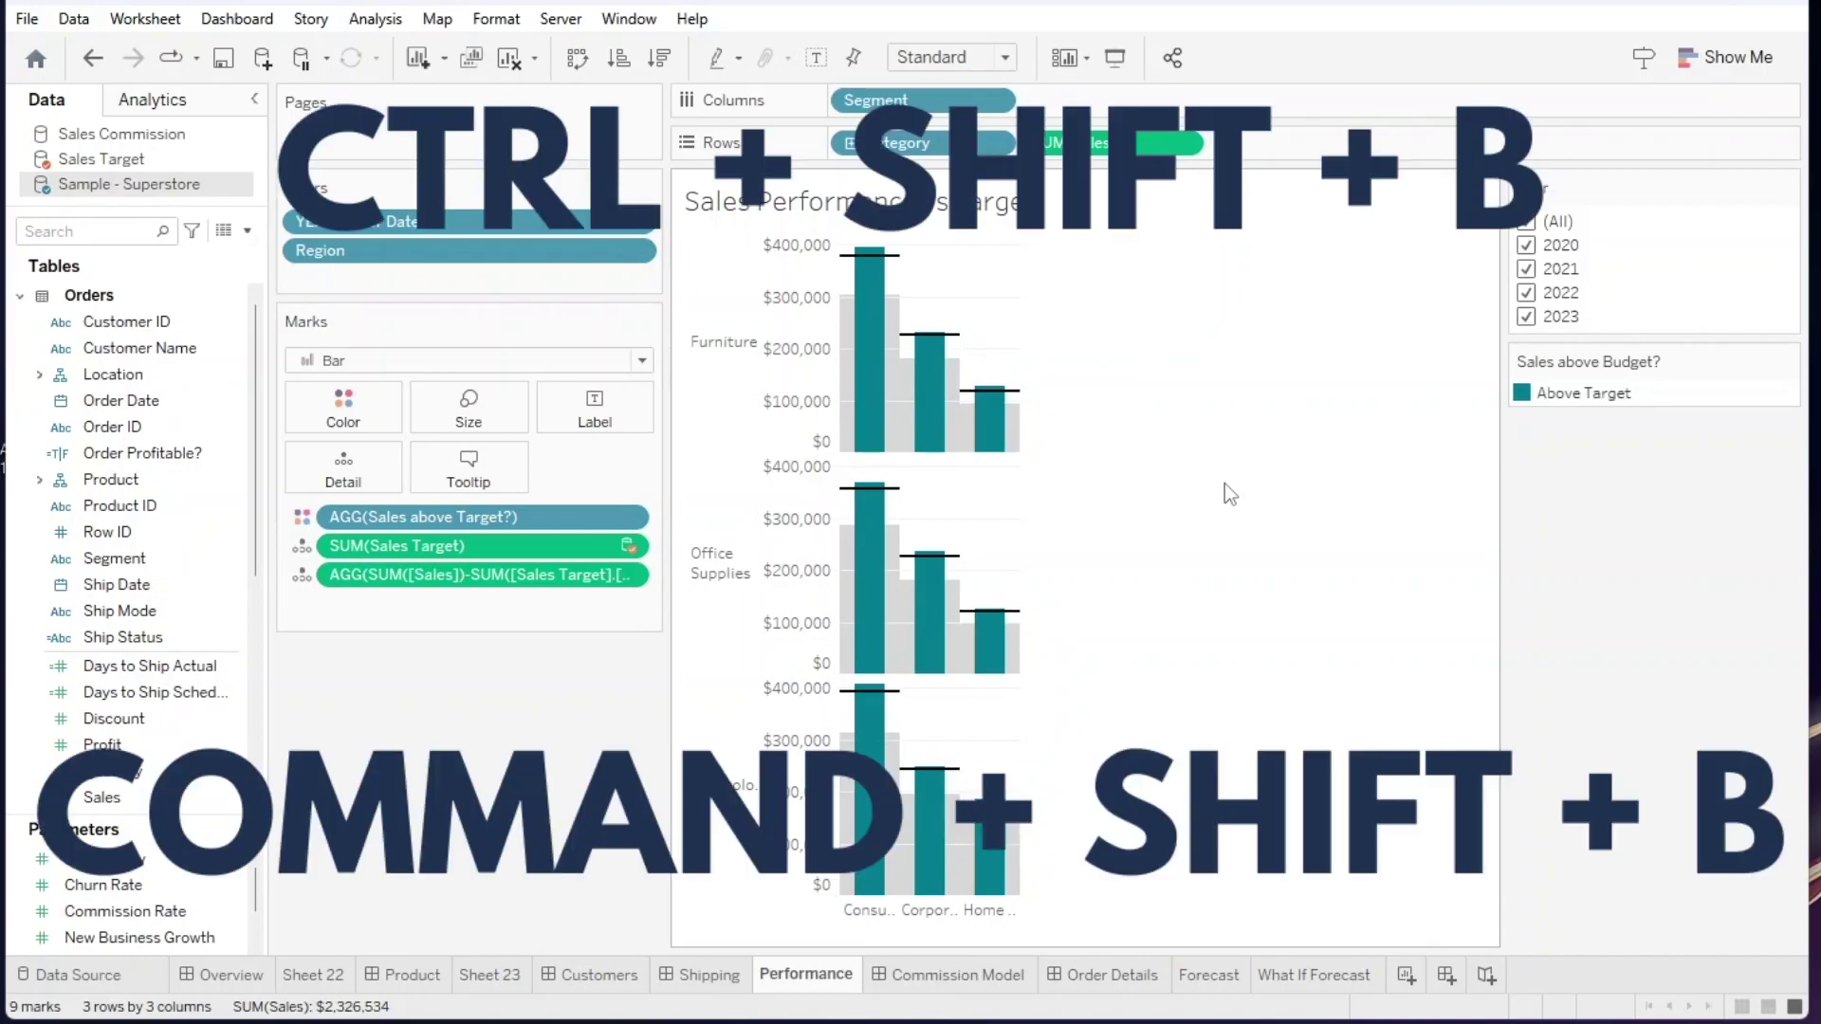
key("ctrl+shift+b")
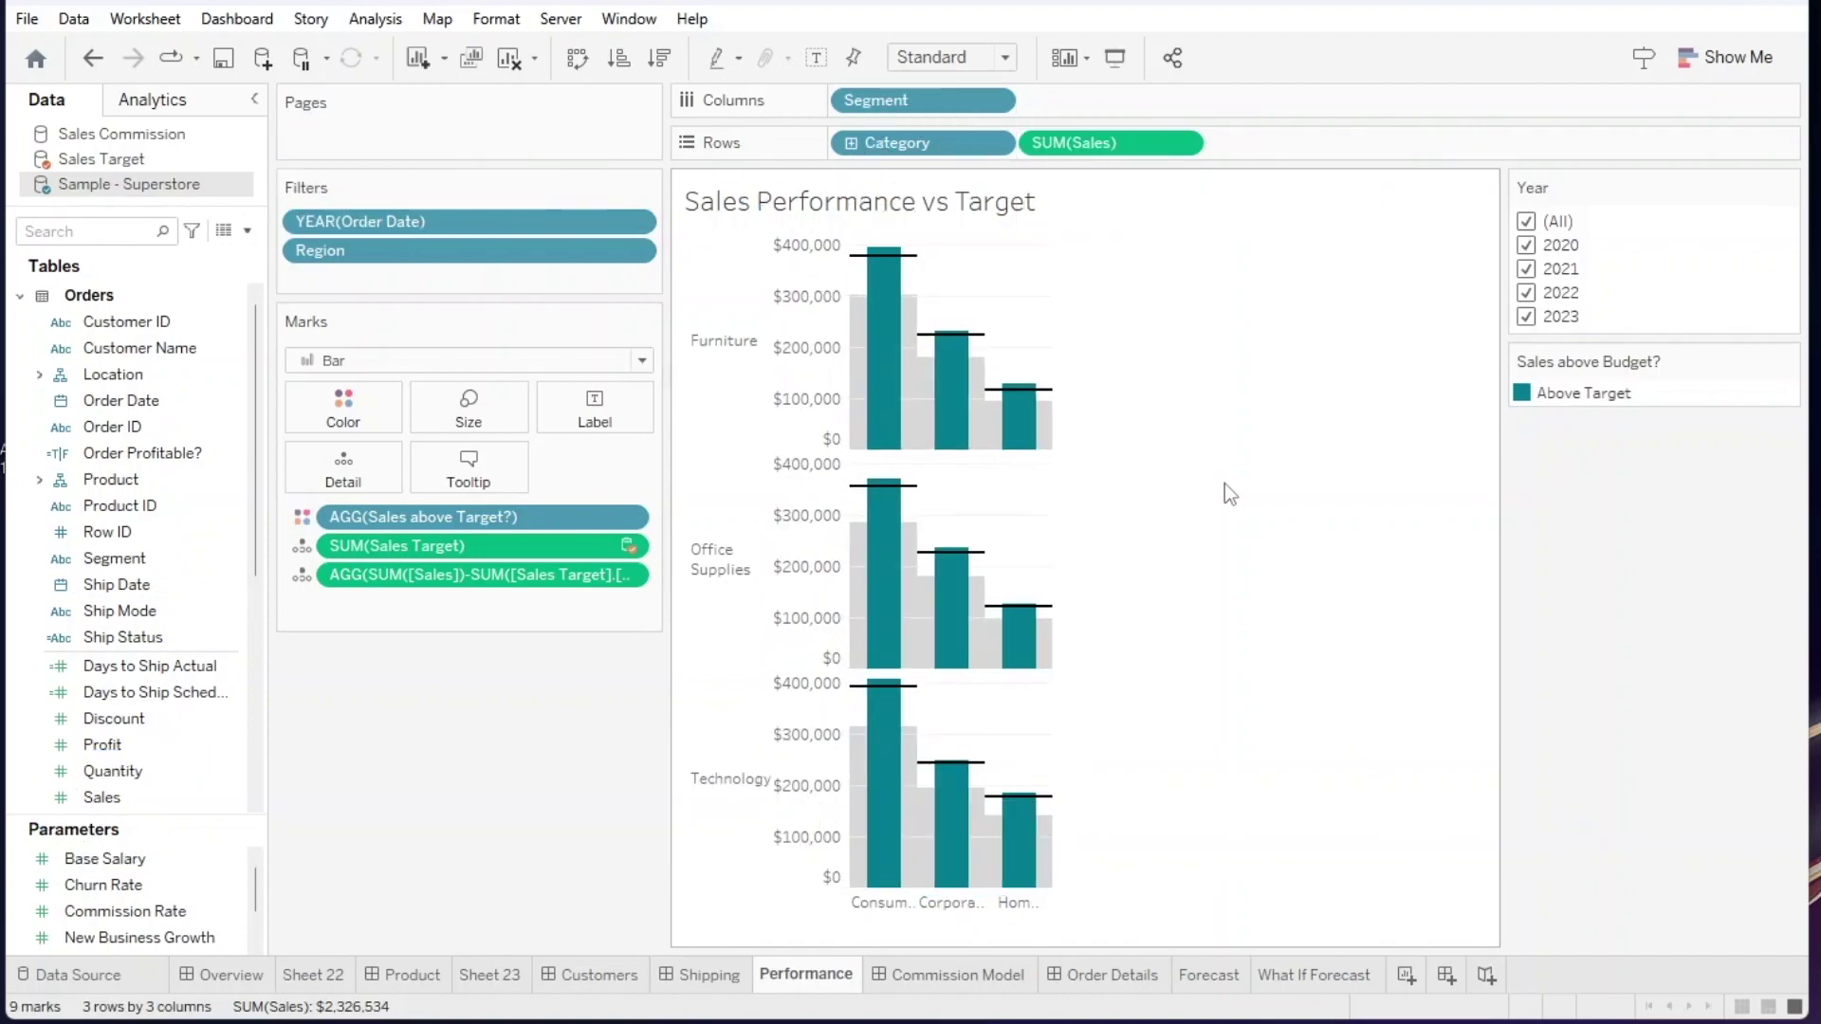
key("ctrl+shift+b")
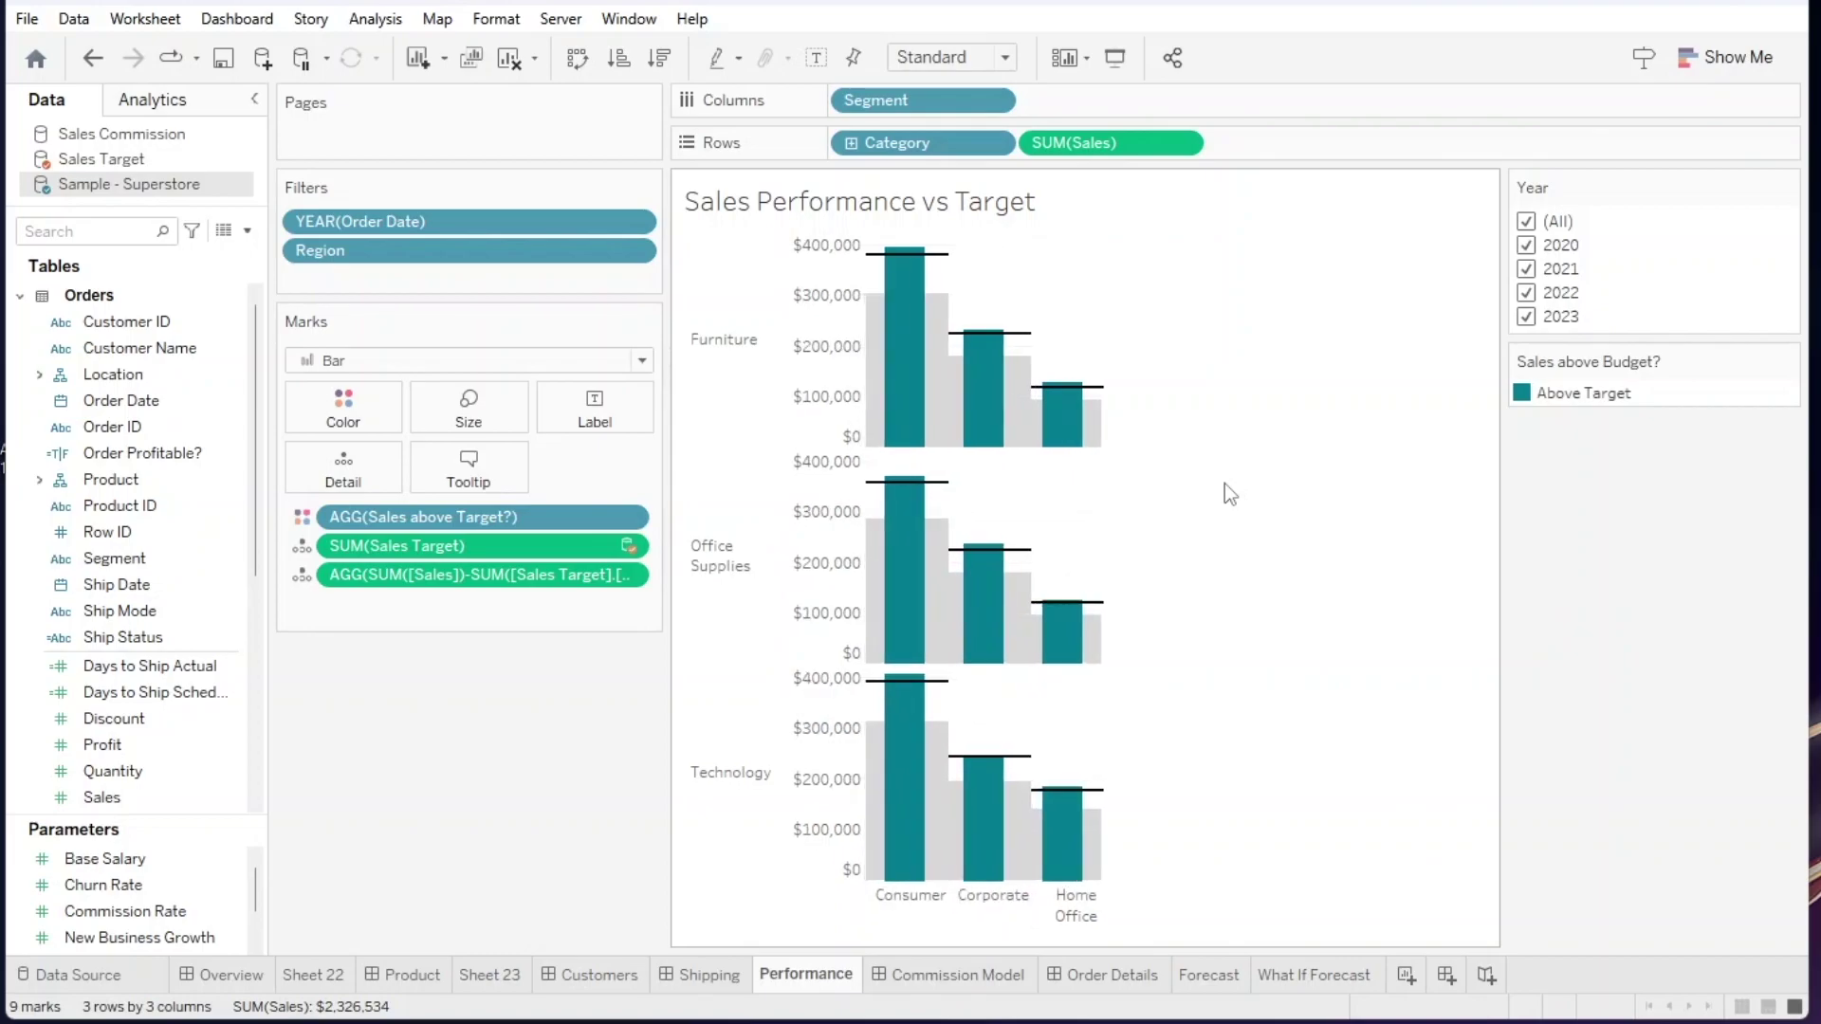
key("ctrl+shift+b")
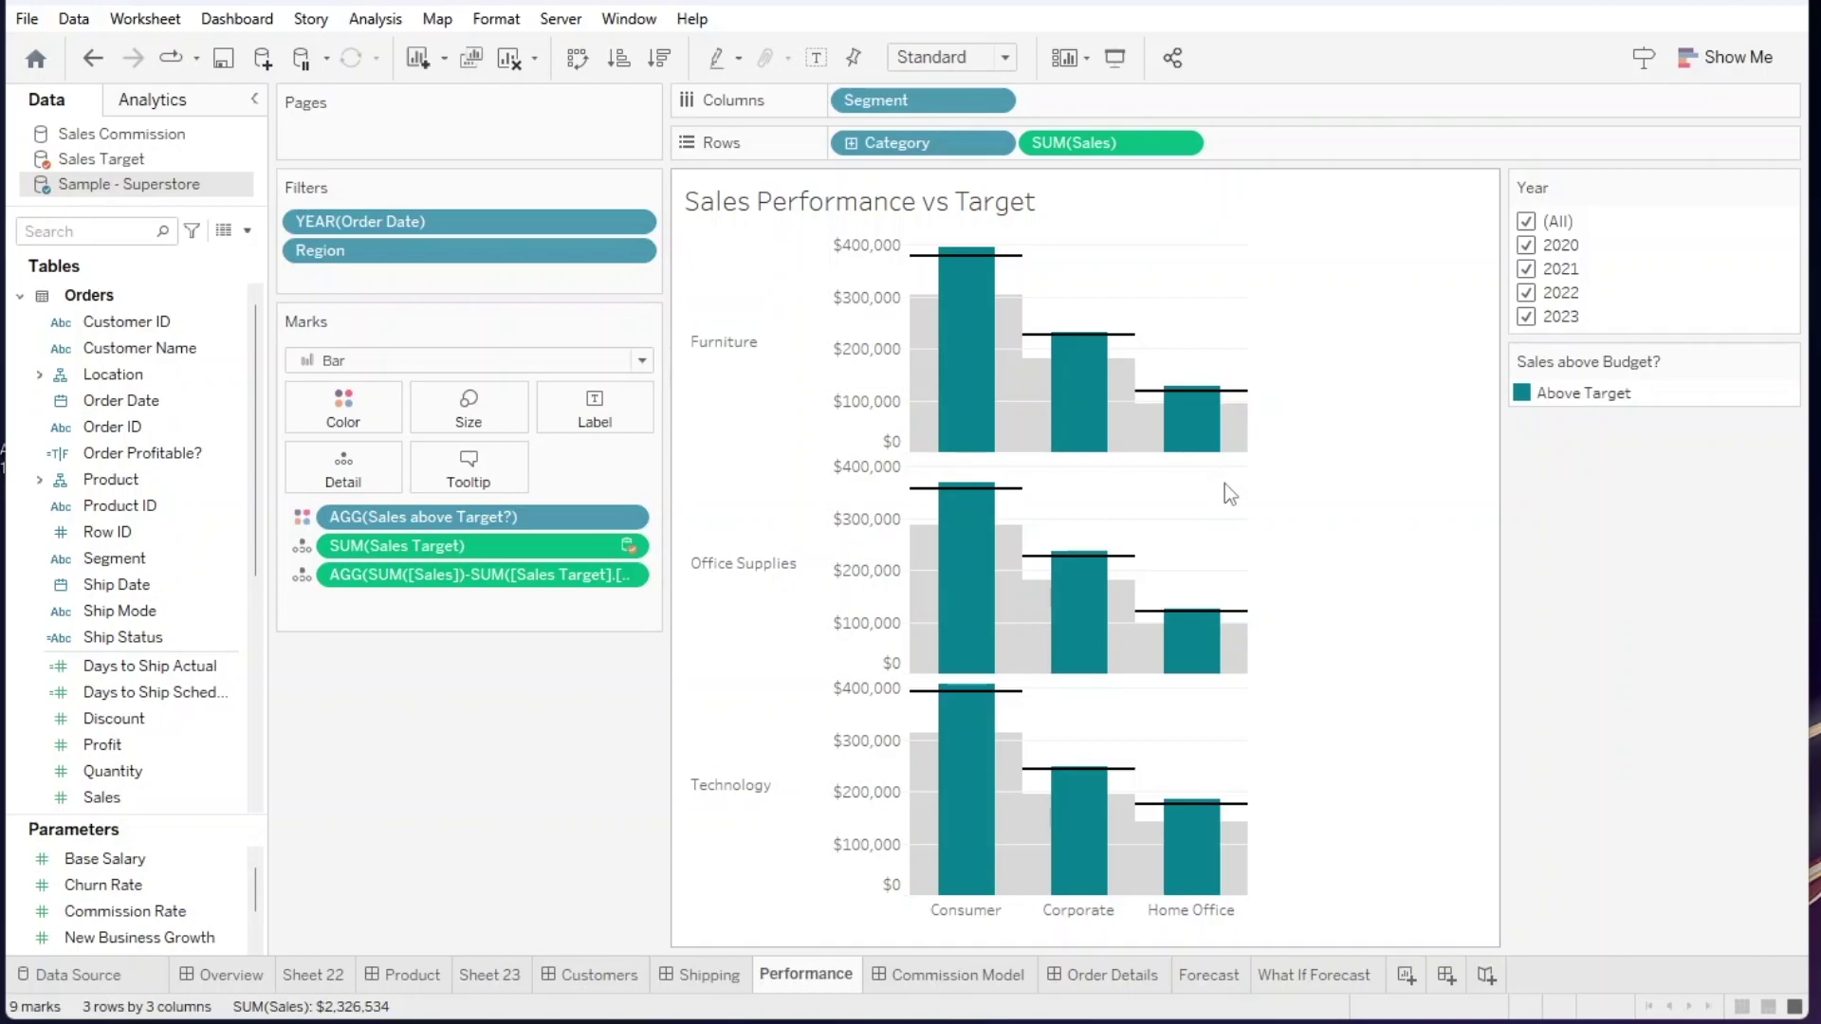
Narrow the bar chart's columns, and widen them again until every Segment label fits on one line.
key("ctrl+Left")
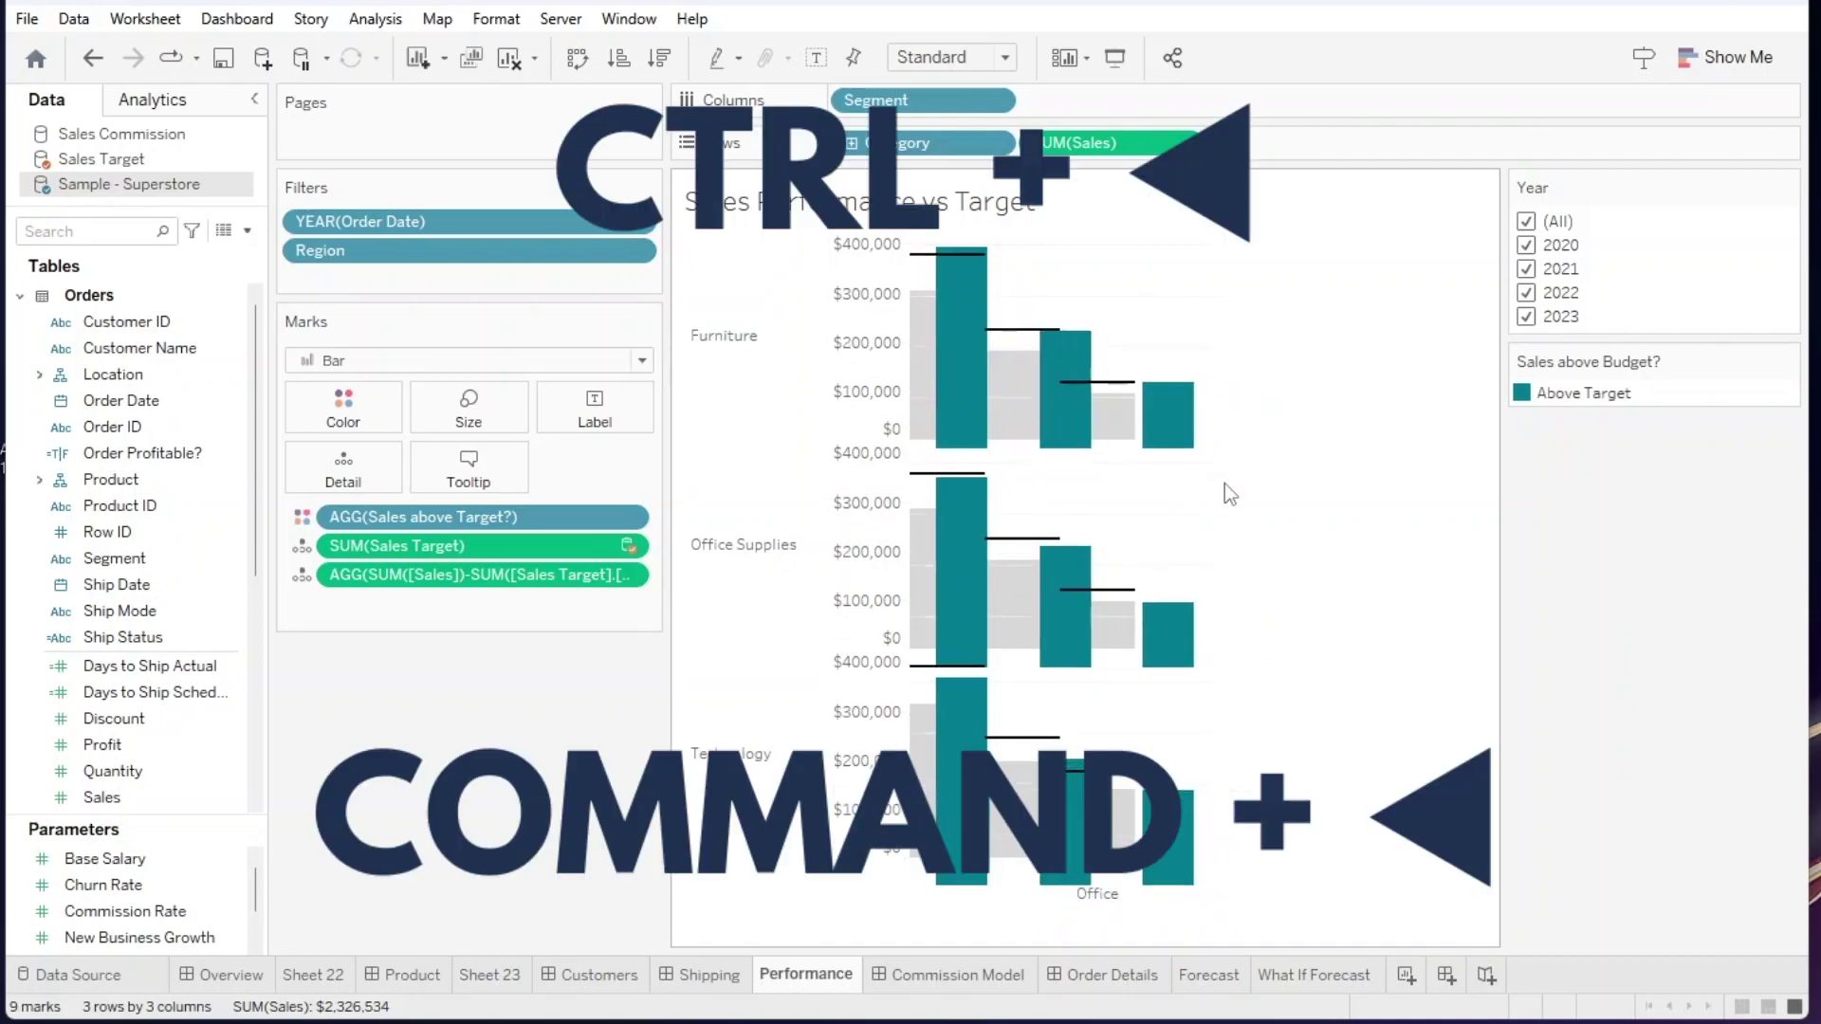
key("ctrl+Left")
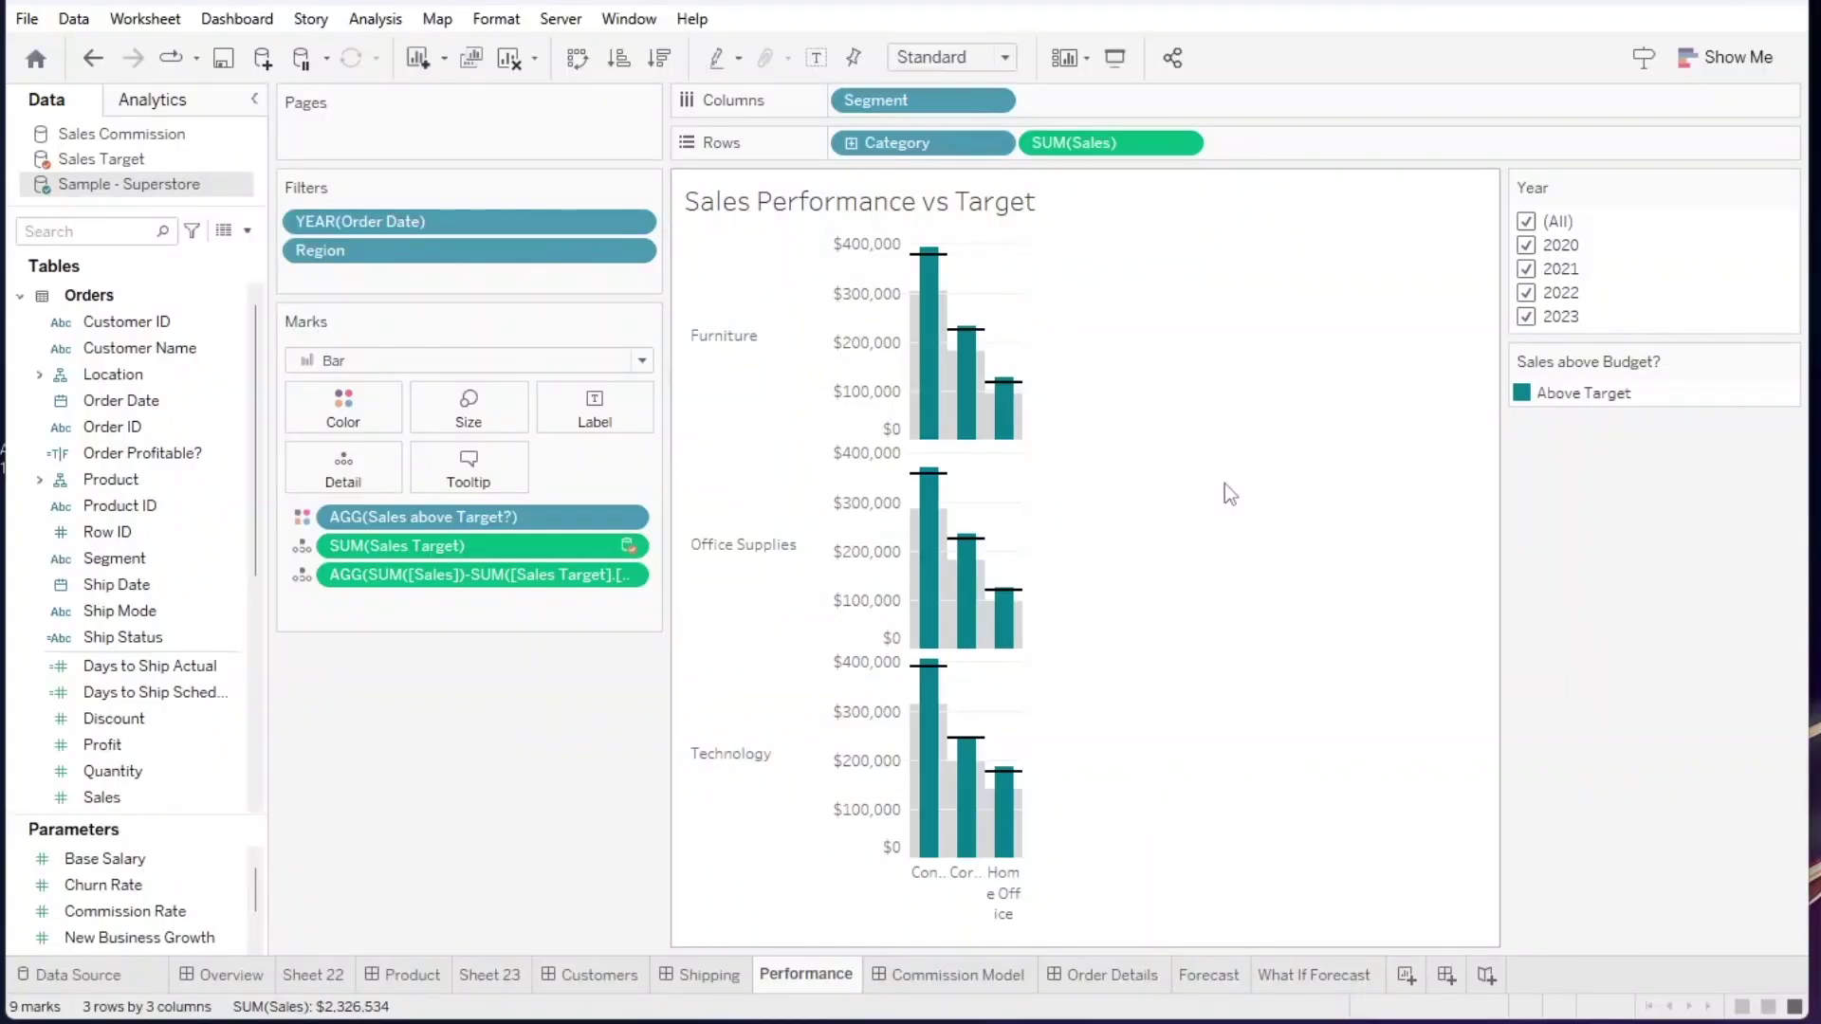
key("ctrl+Right")
key("ctrl+Right")
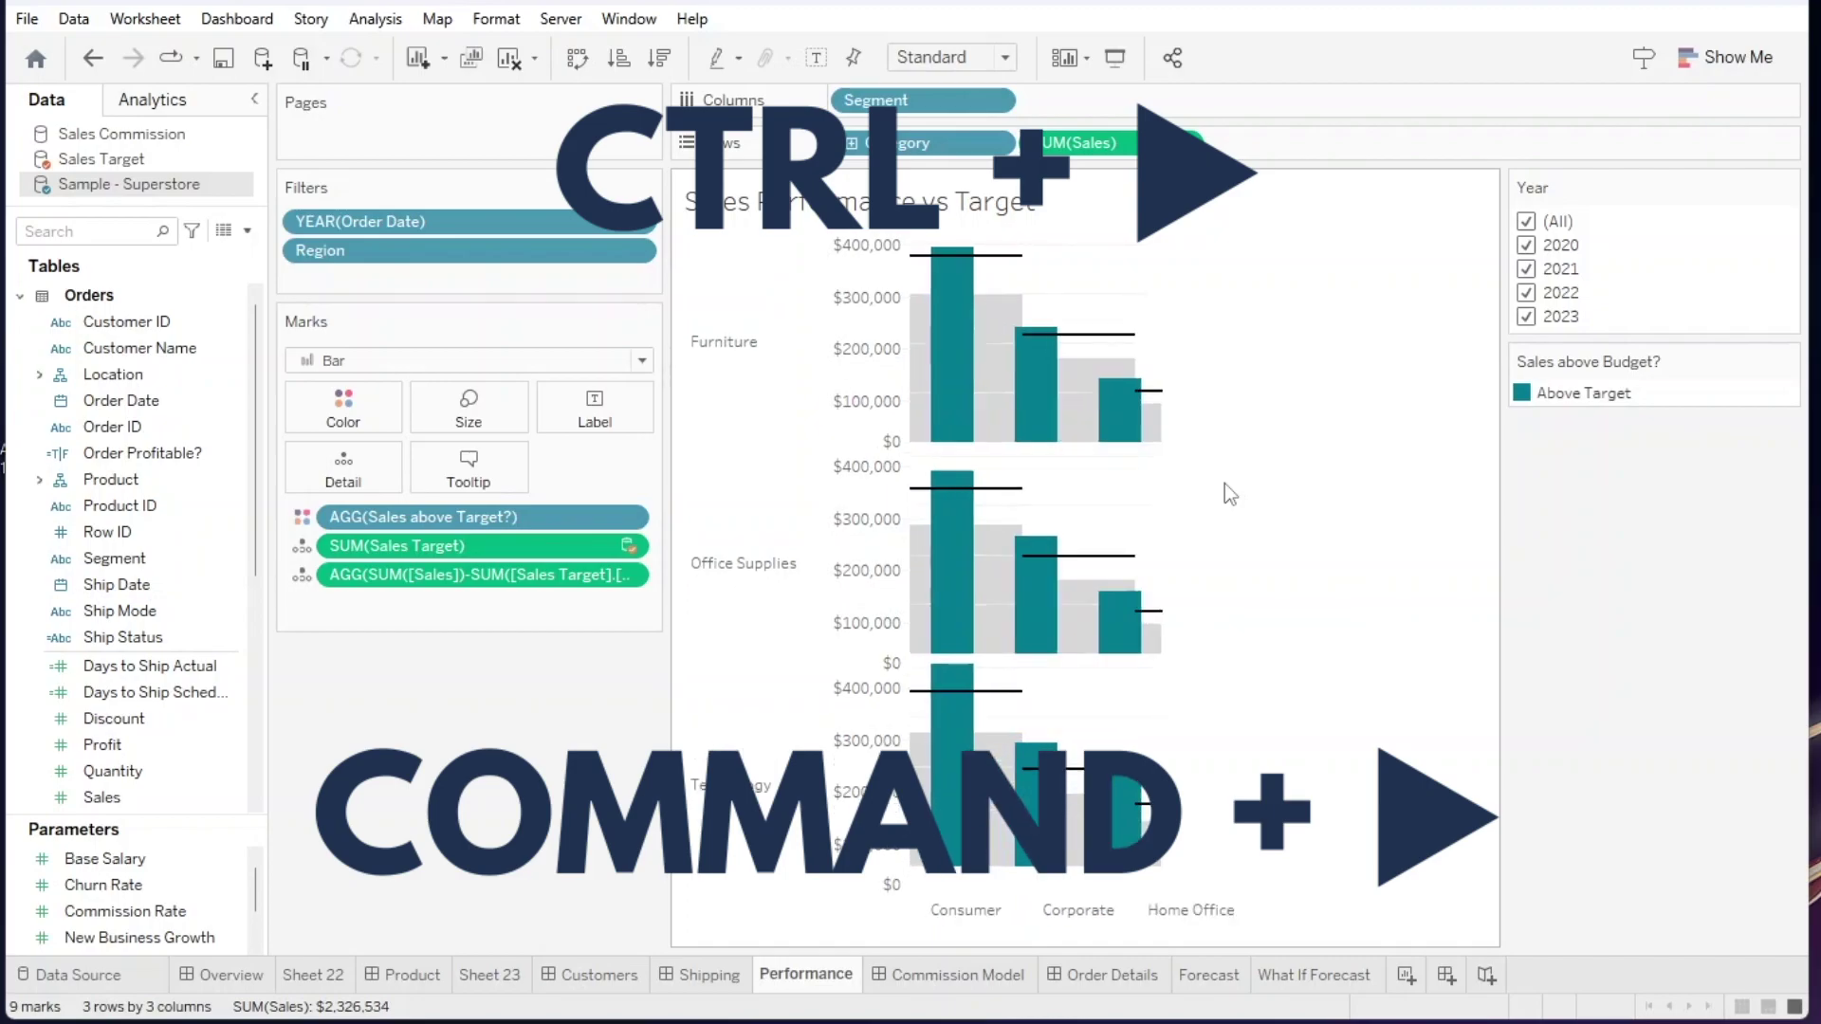
key("ctrl+Right")
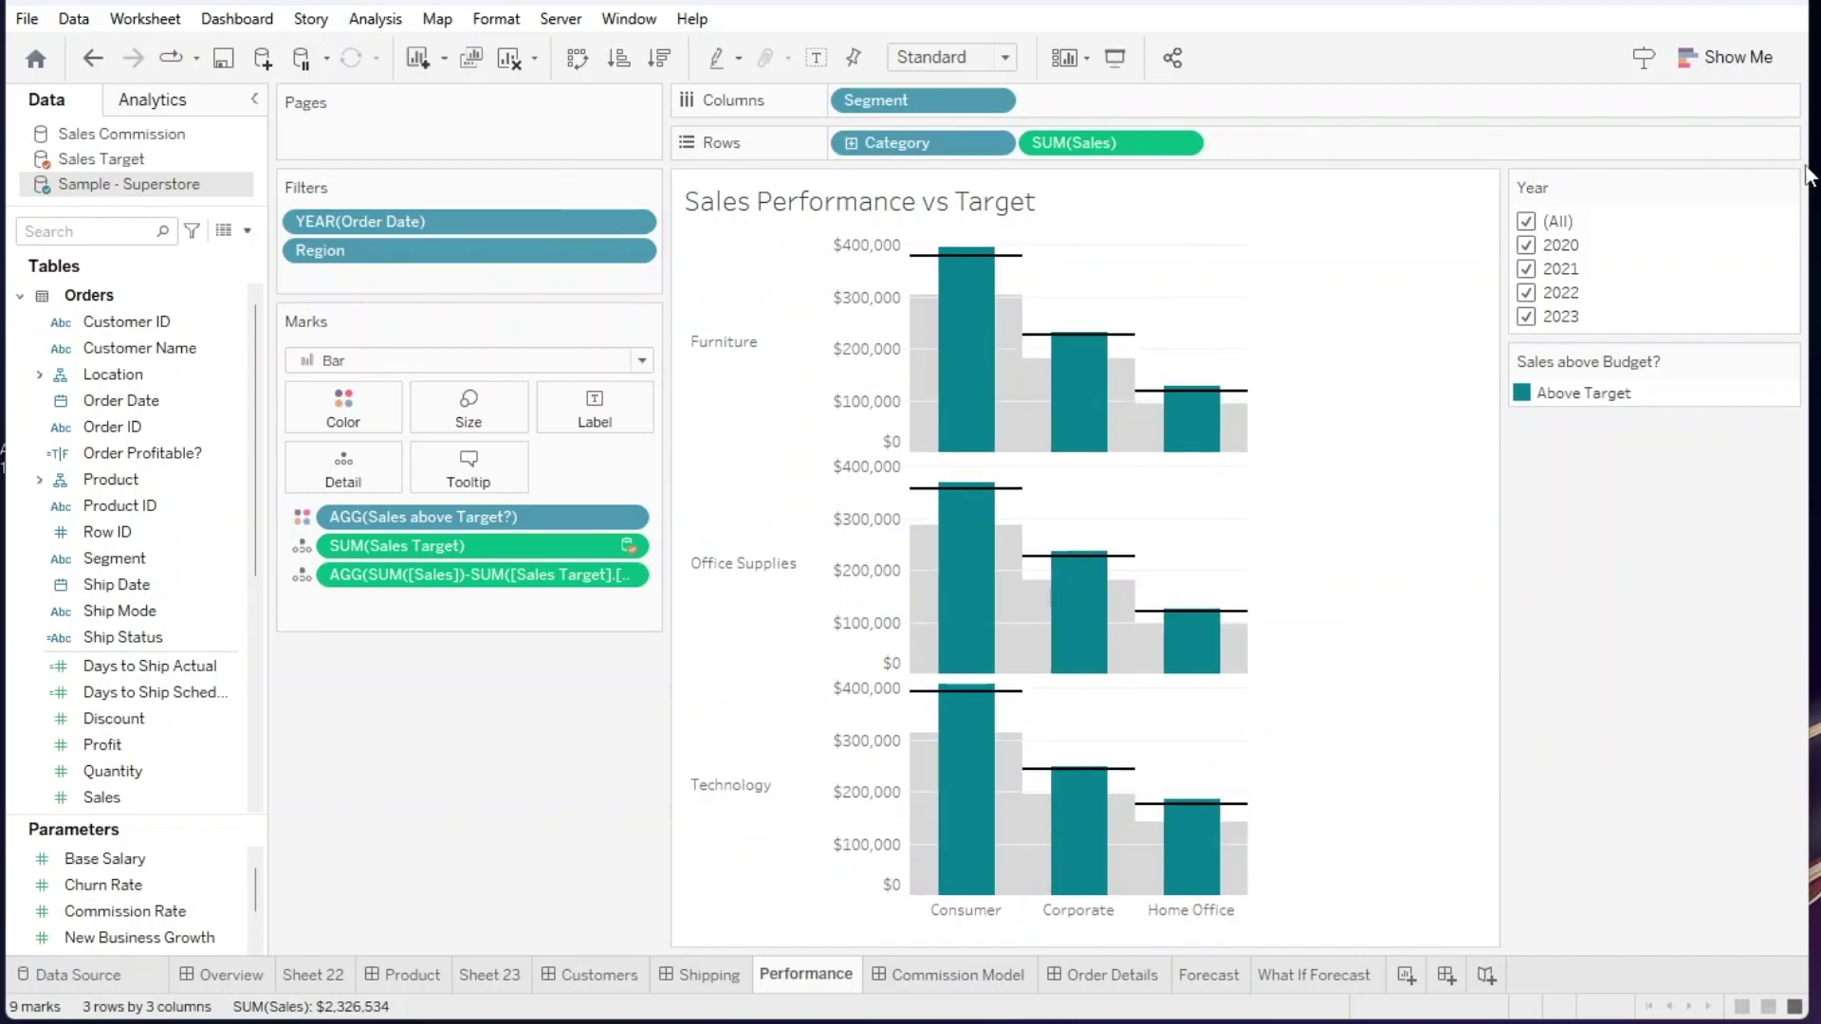
Make the chart's columns narrower, and try taller rows before shrinking them until all three categories fit in the view.
key("ctrl+Left")
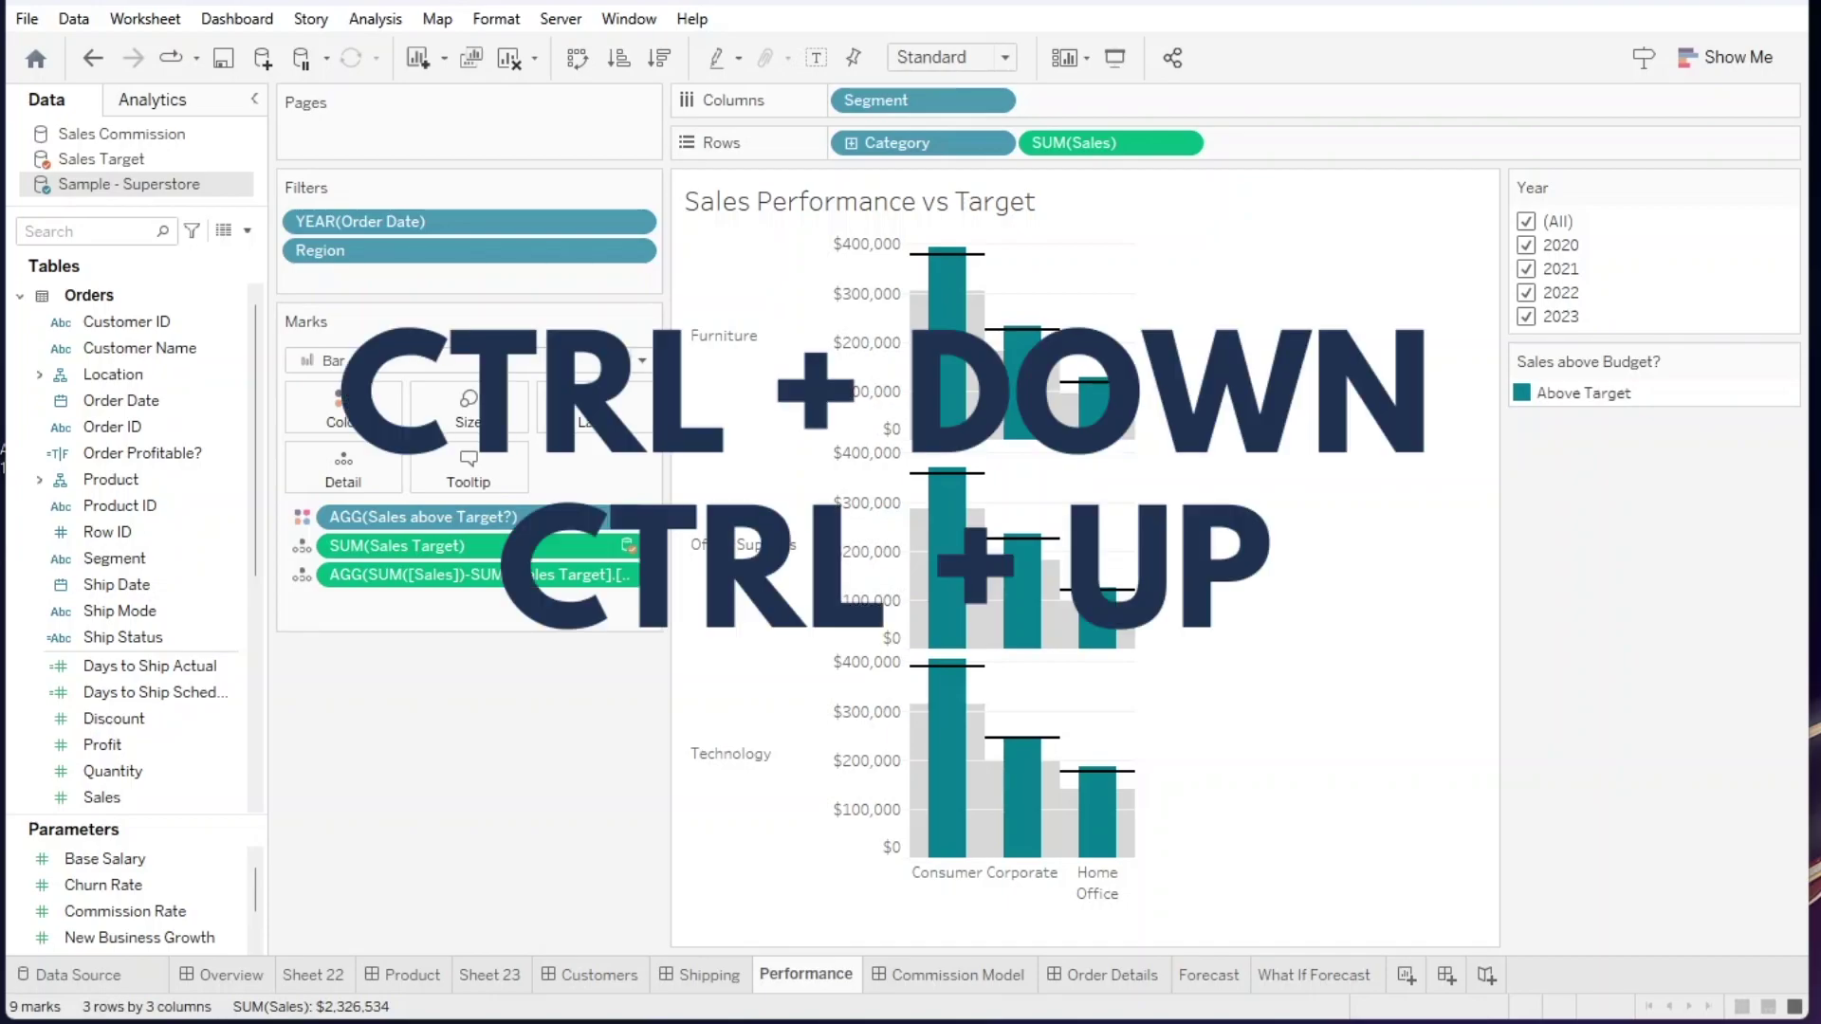
key("ctrl+Down")
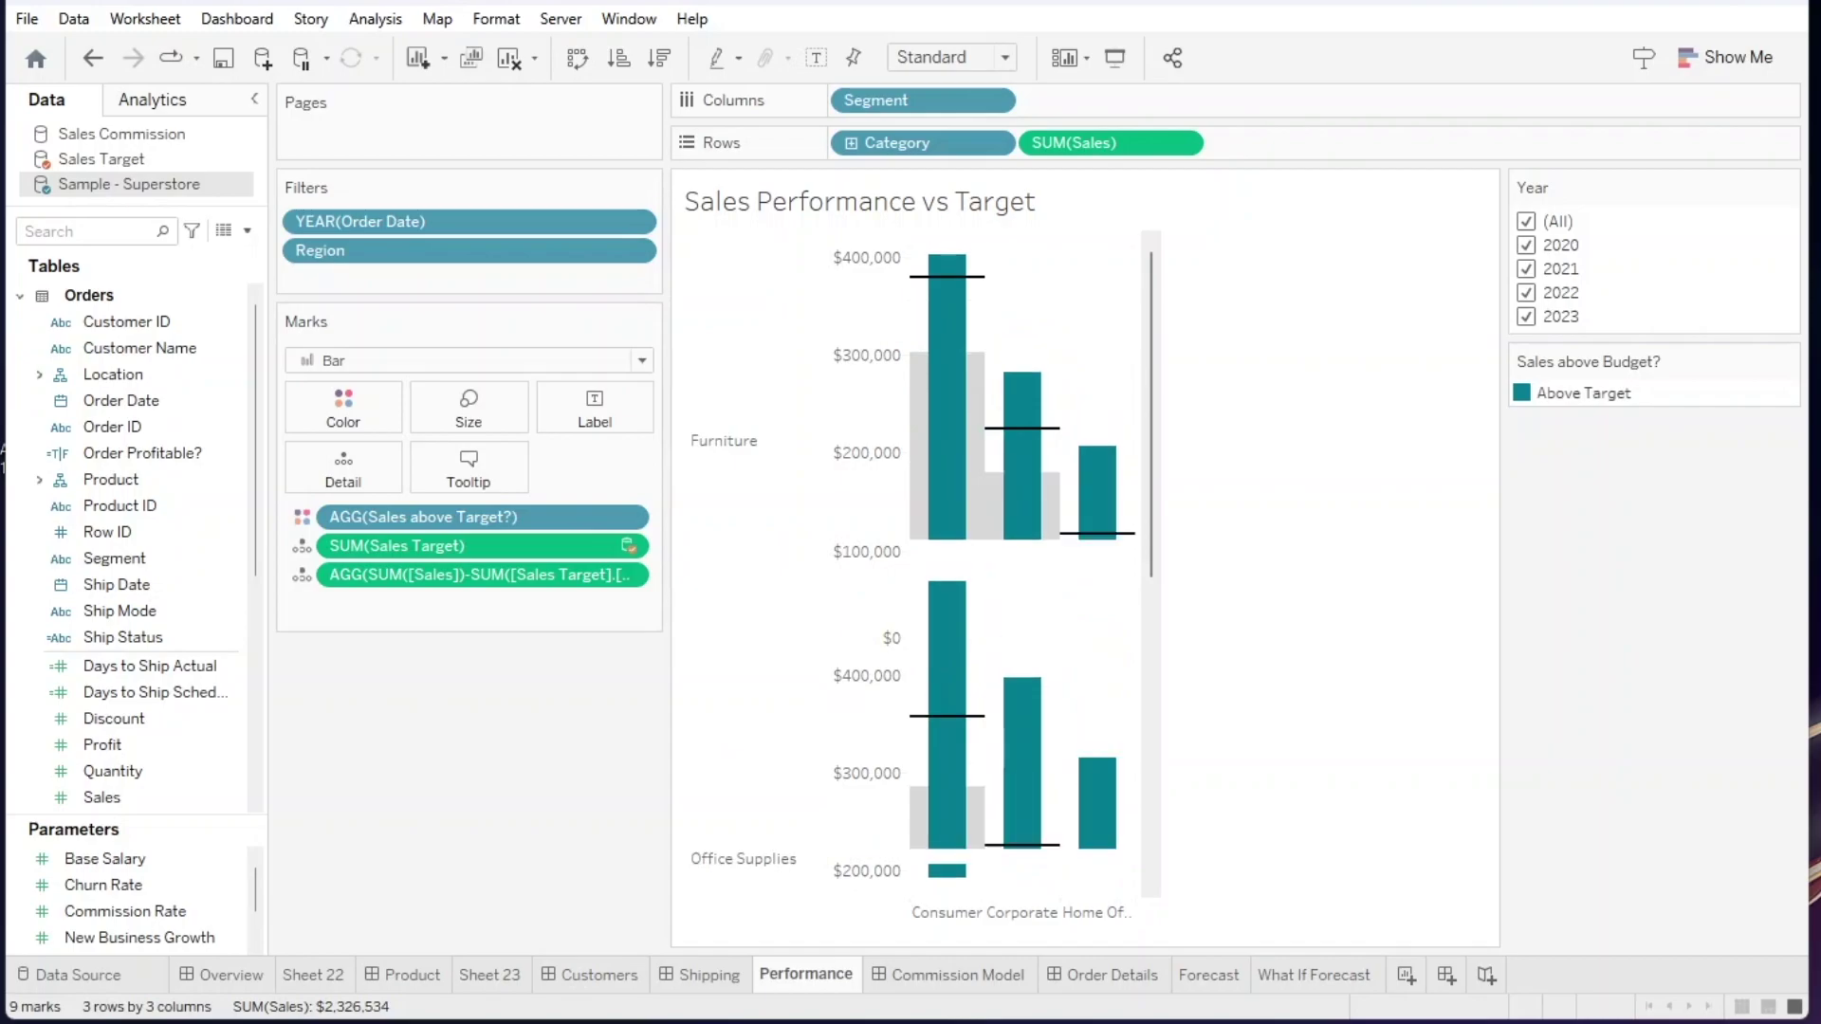
key("ctrl+Up")
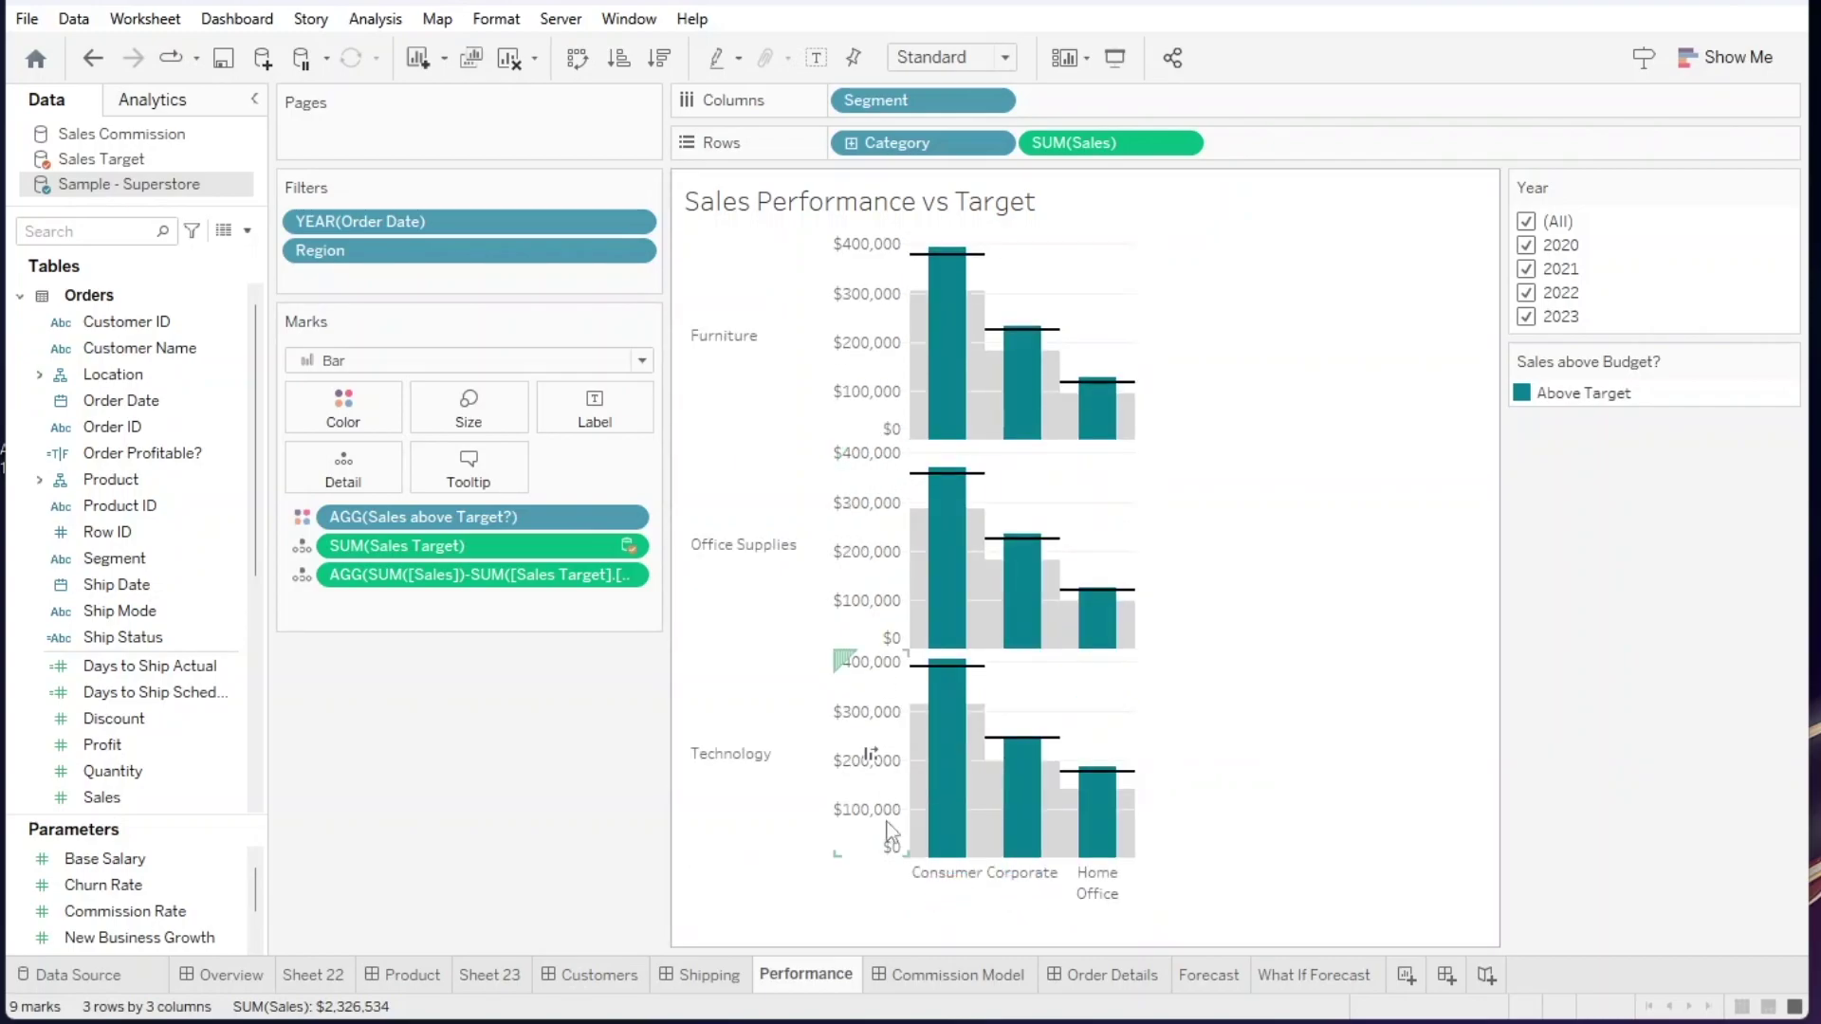
Open the Commission Model dashboard and bring up its Layout settings.
left_click(913, 975)
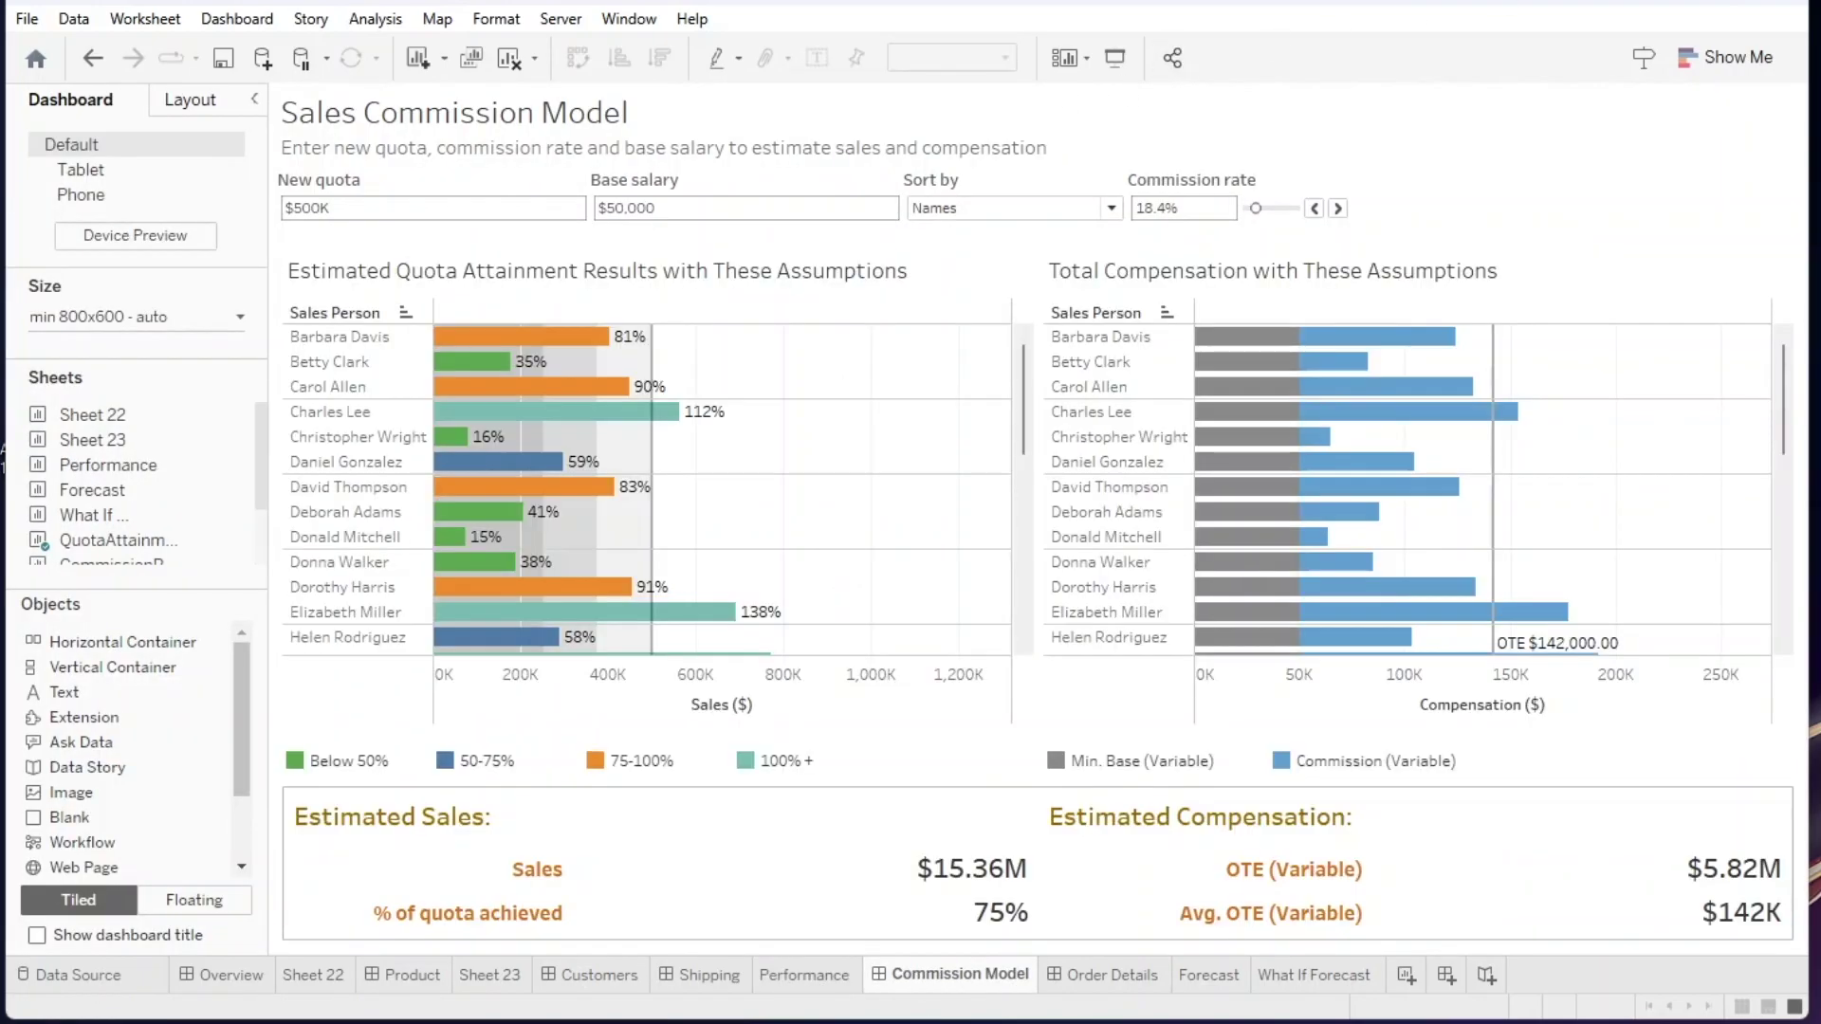
key("g")
left_click(1038, 139)
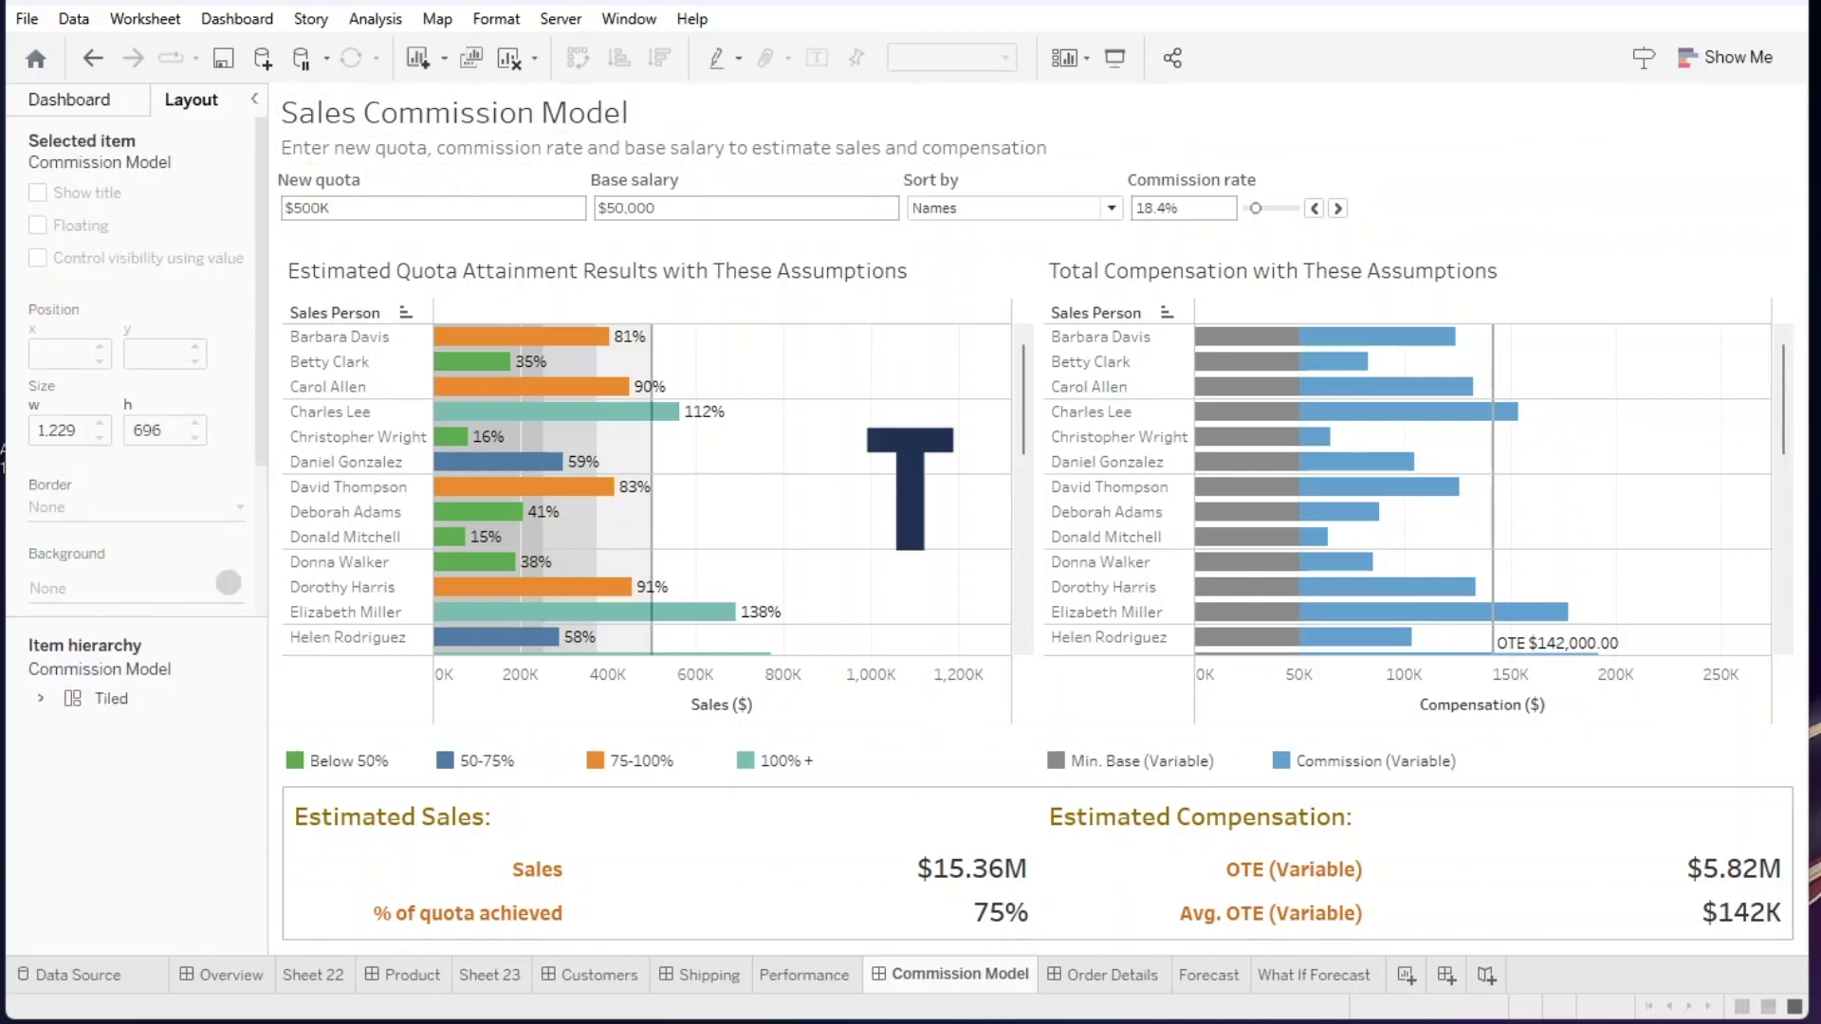
Switch repeatedly between the dashboard's Dashboard and Layout options, ending on the Dashboard options.
left_click(74, 110)
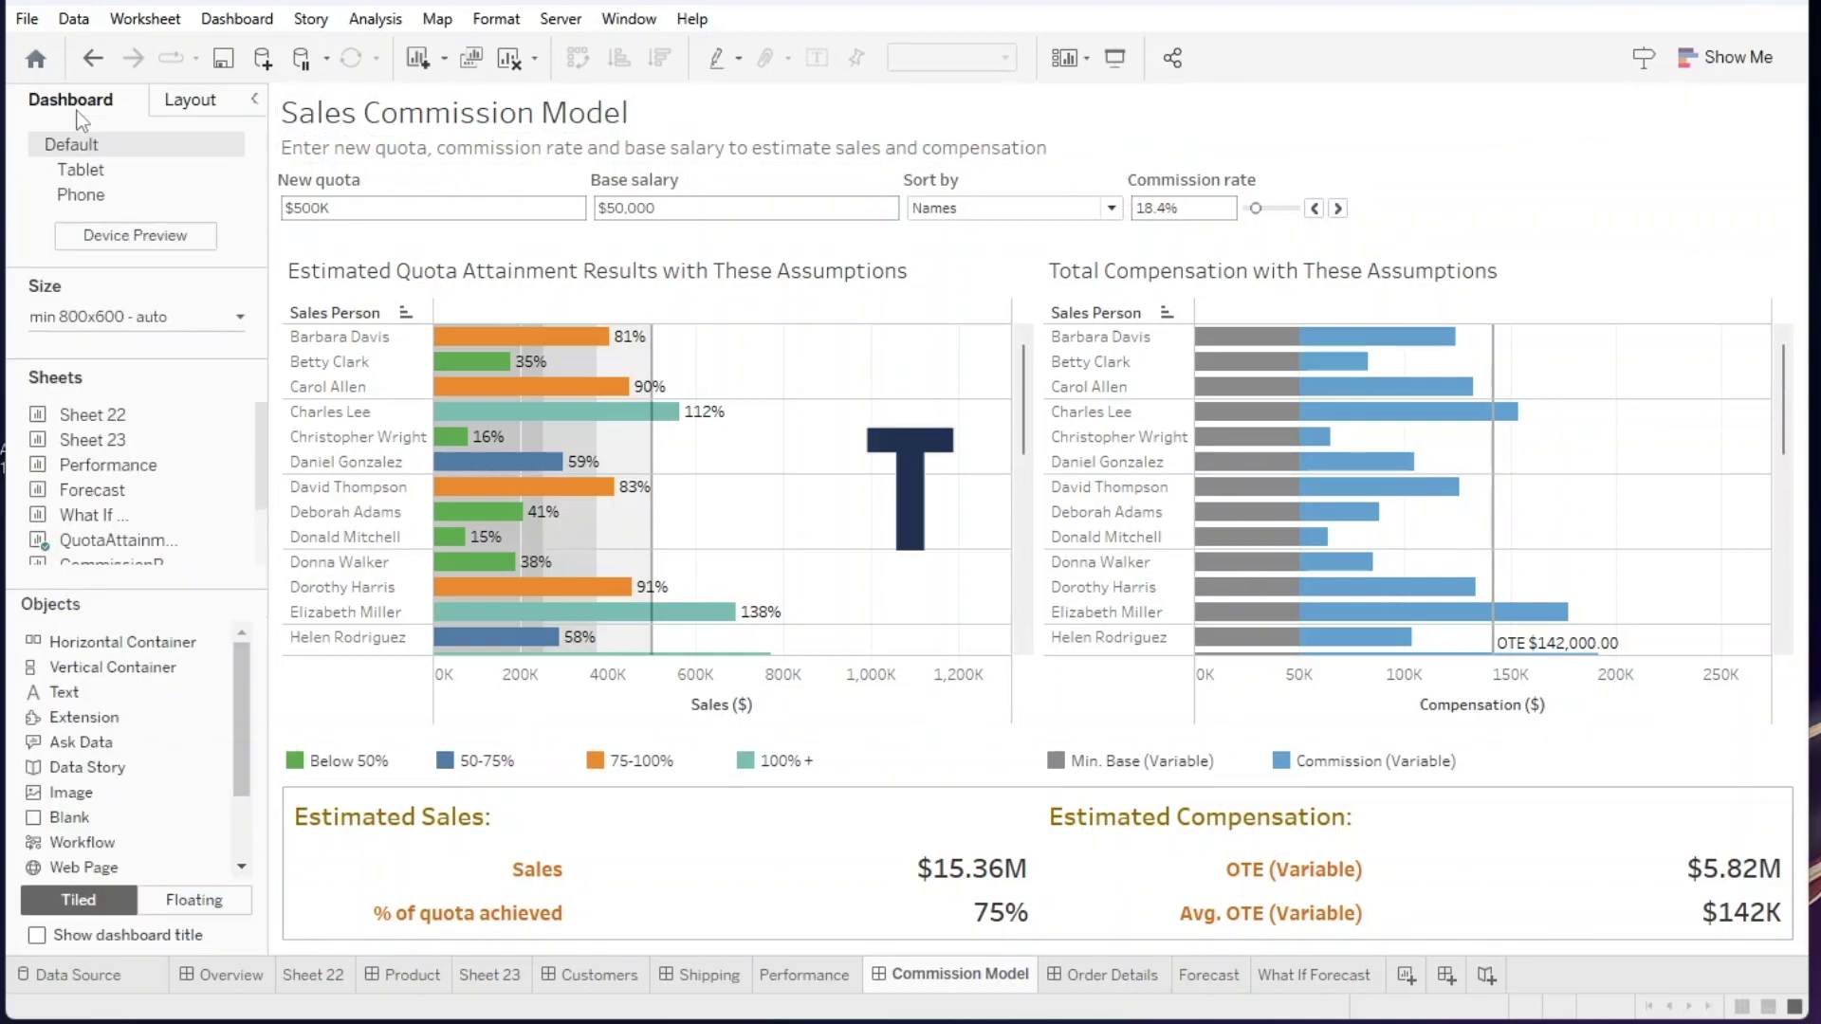
key("t")
key("t")
key("t")
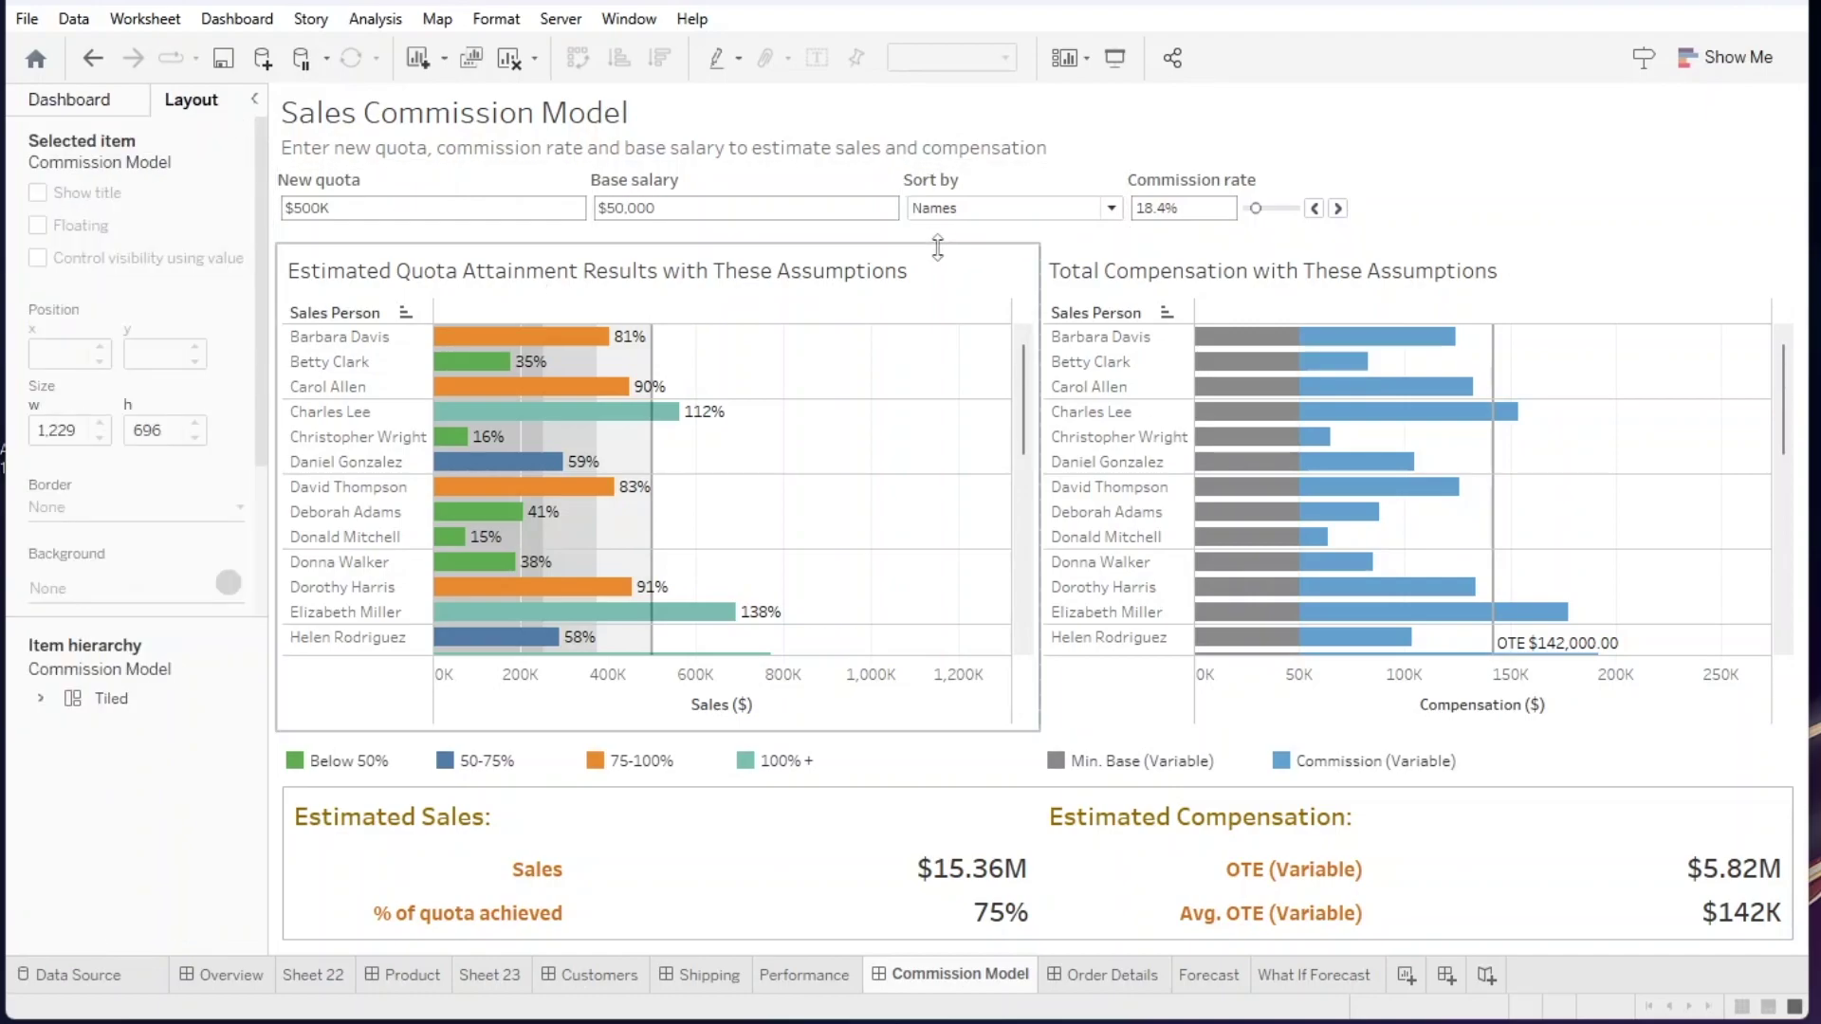
left_click(95, 100)
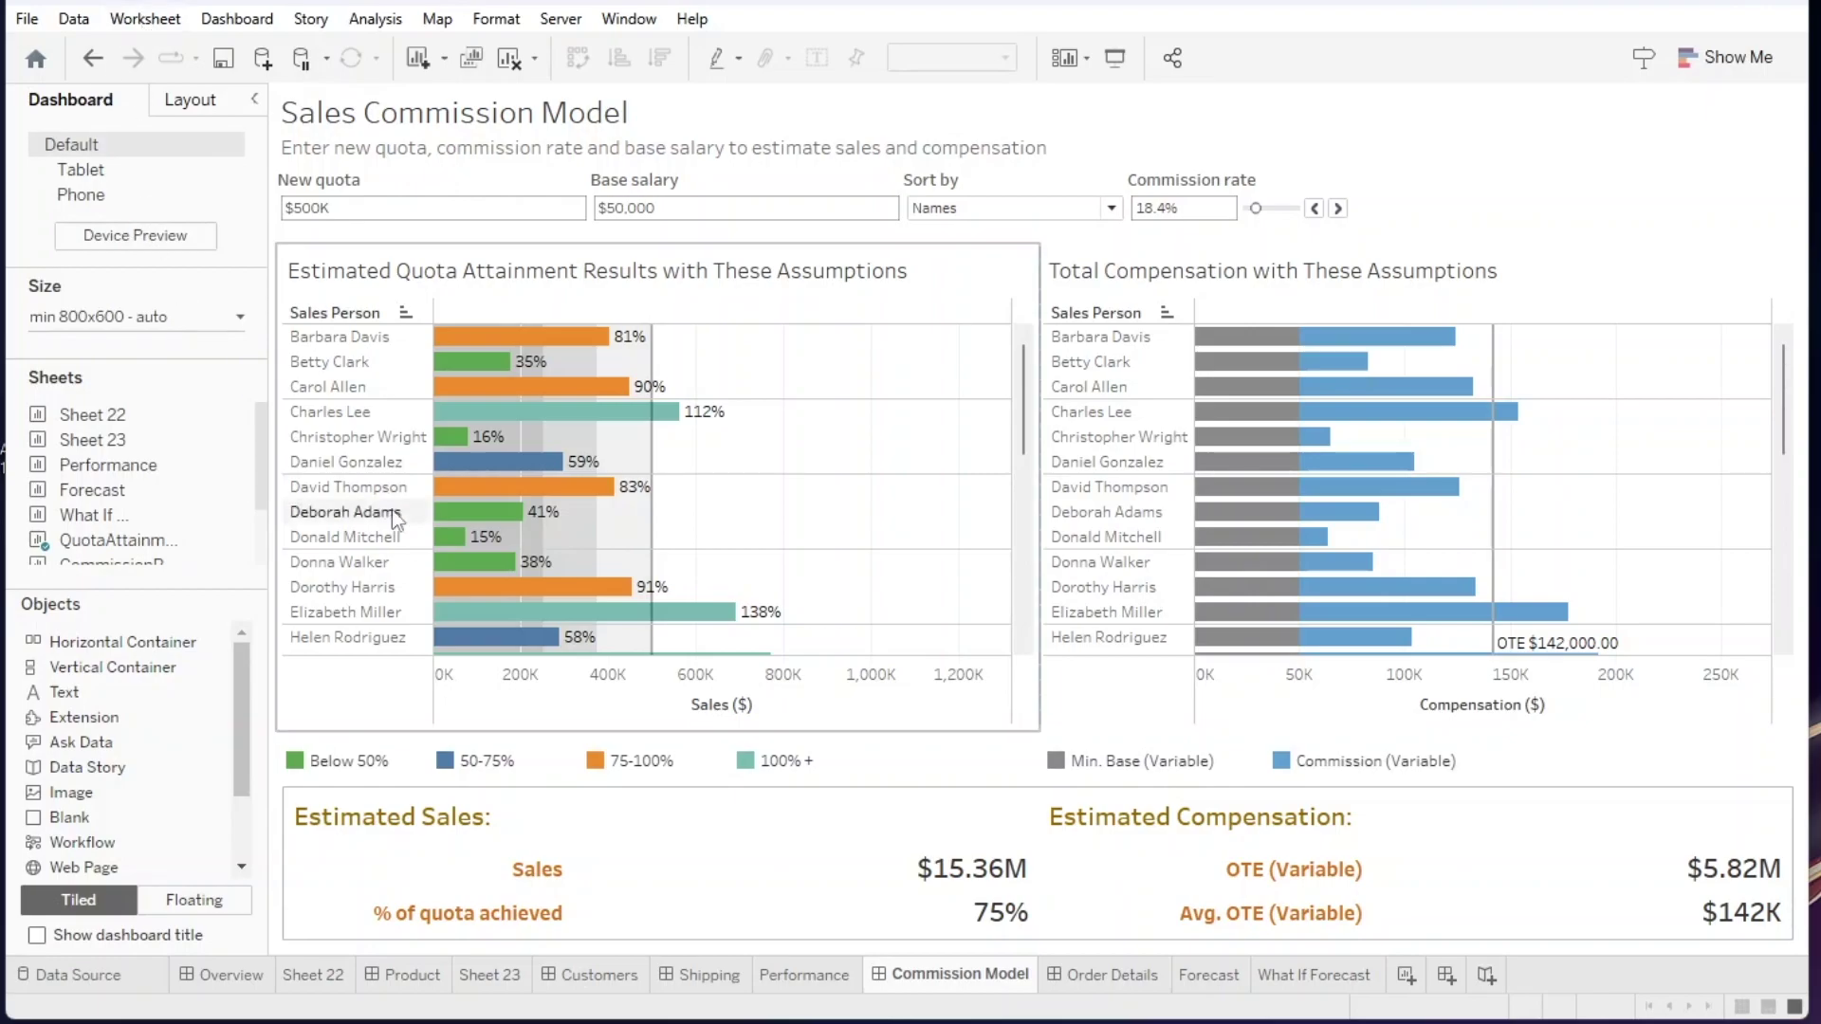
left_click(235, 112)
left_click(110, 102)
left_click(204, 105)
left_click(110, 103)
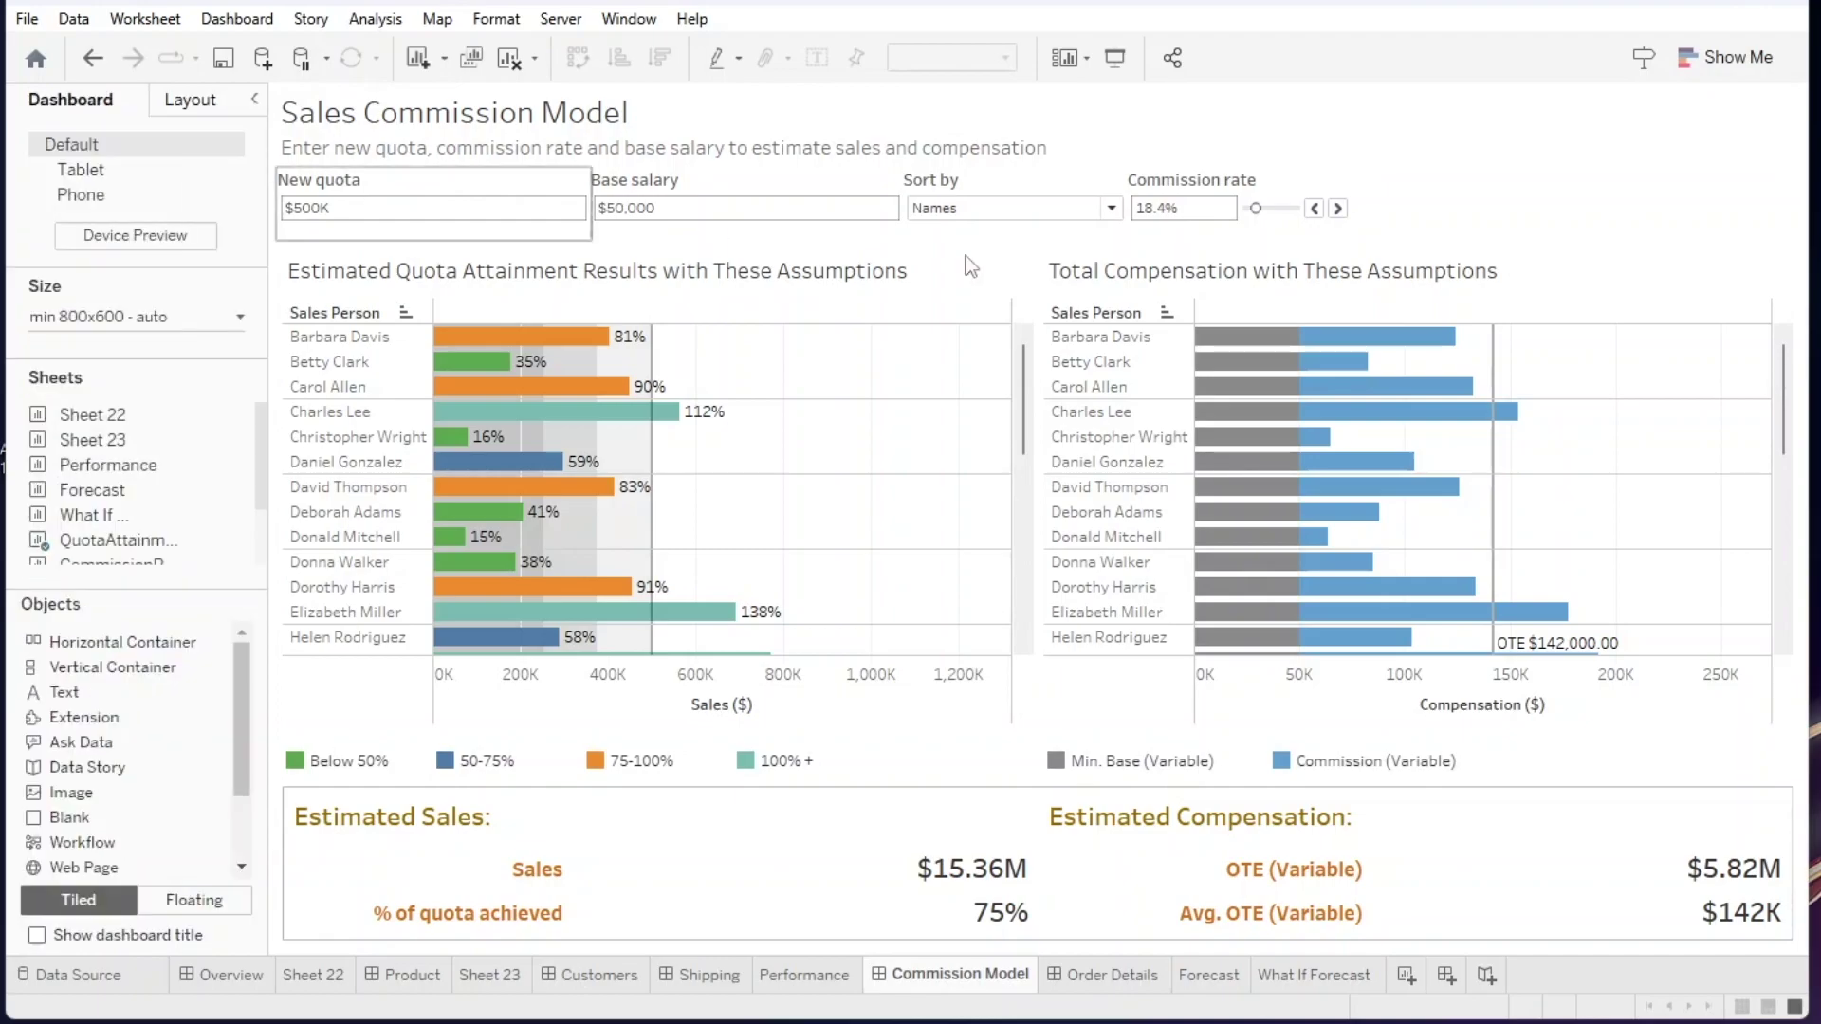